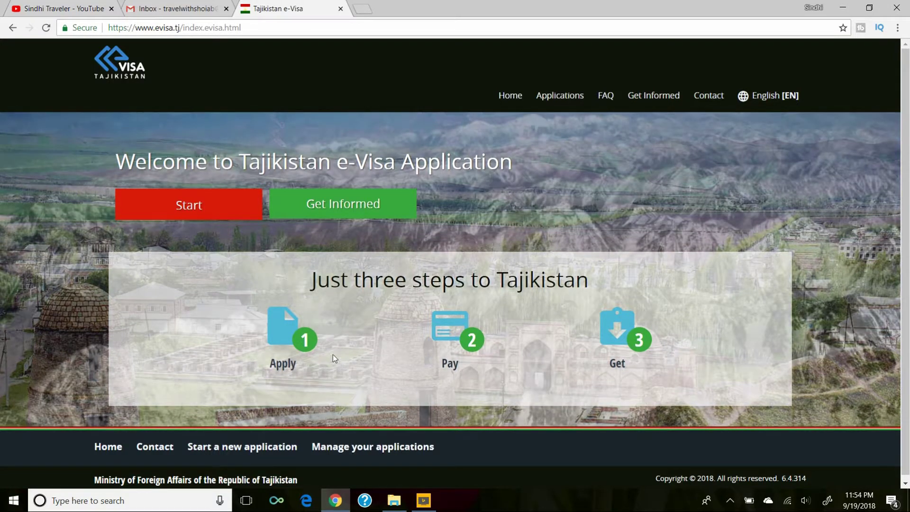
Begin a new application for a Pakistani Individual applicant, answering Yes to GBAO Permit.
click(223, 205)
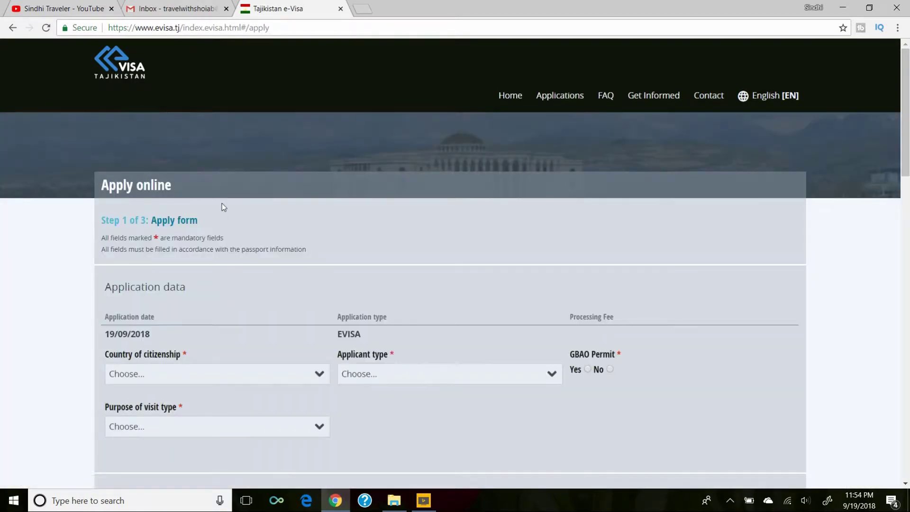
click(263, 373)
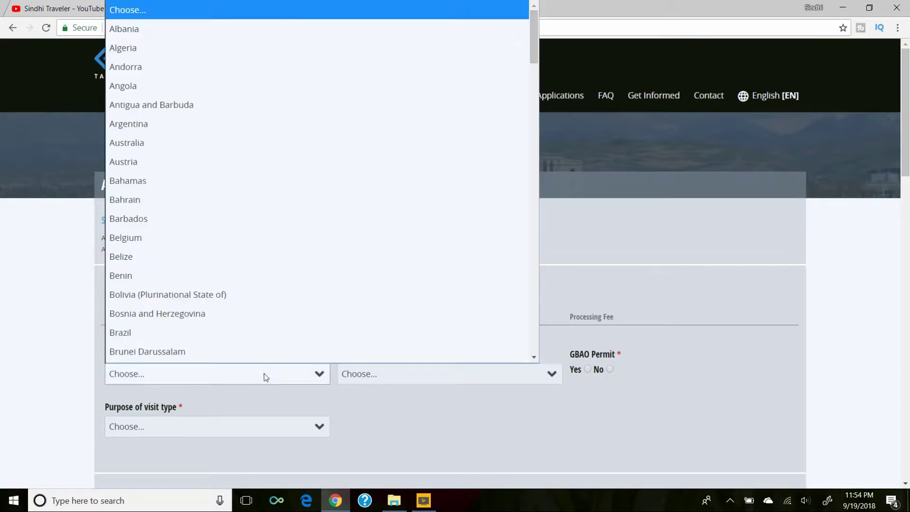
key(p)
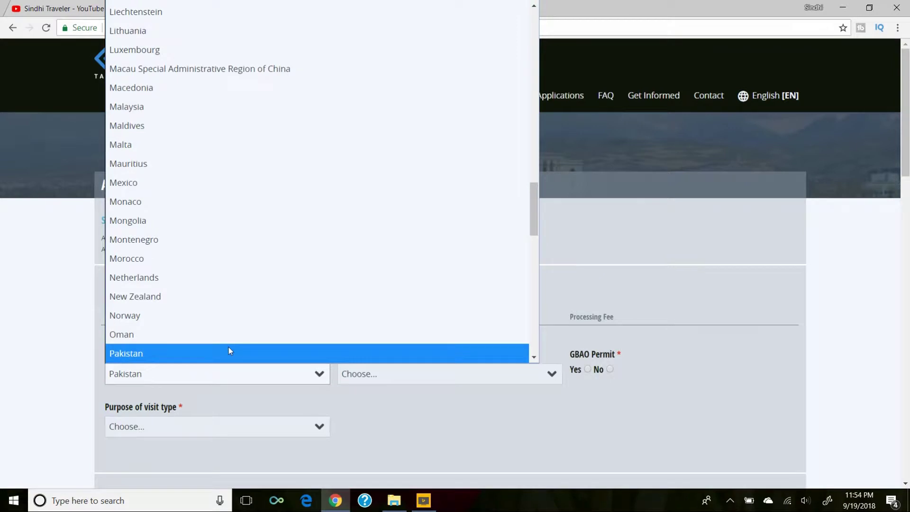
click(223, 354)
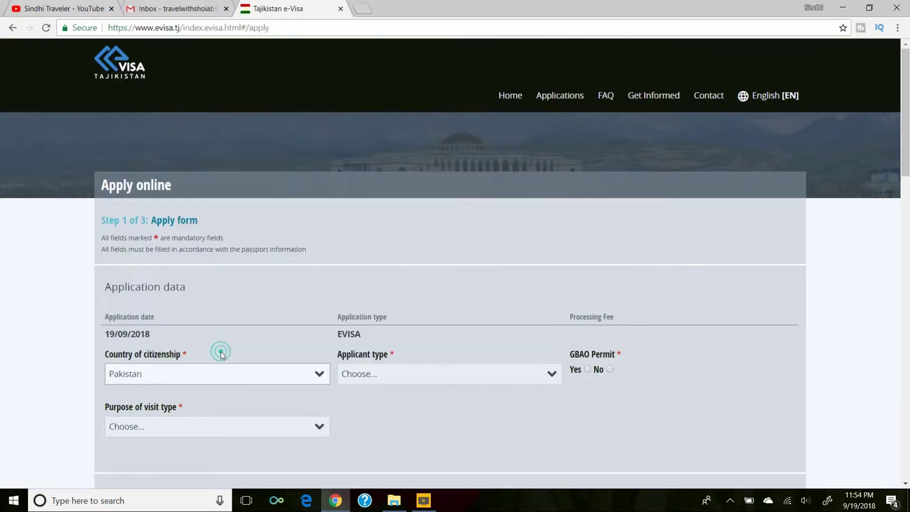
click(451, 374)
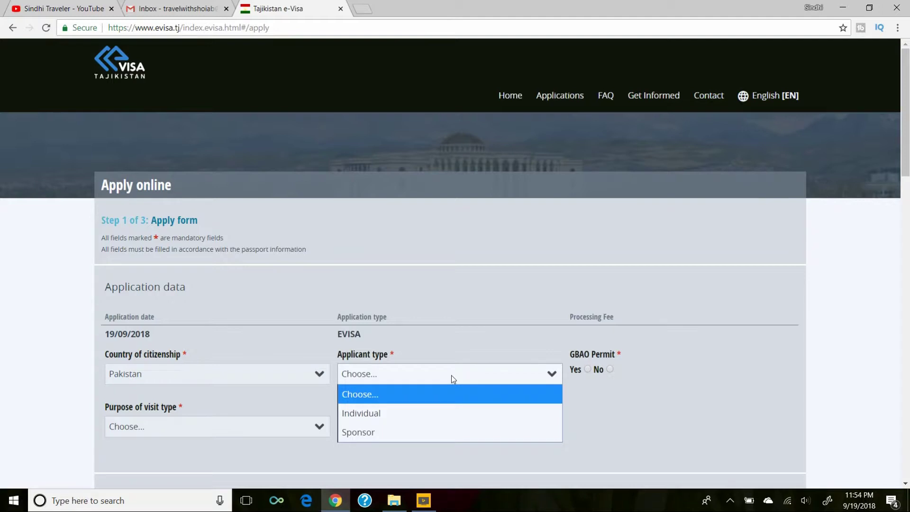
click(400, 411)
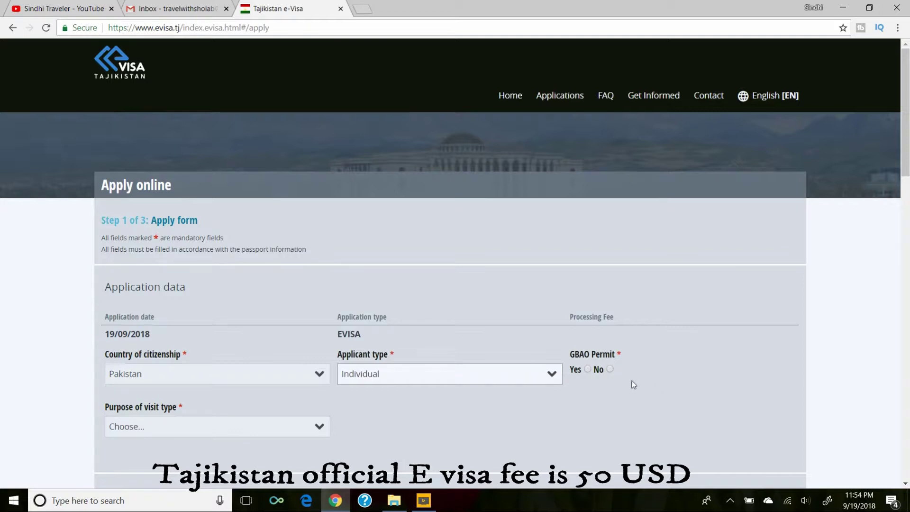
click(588, 370)
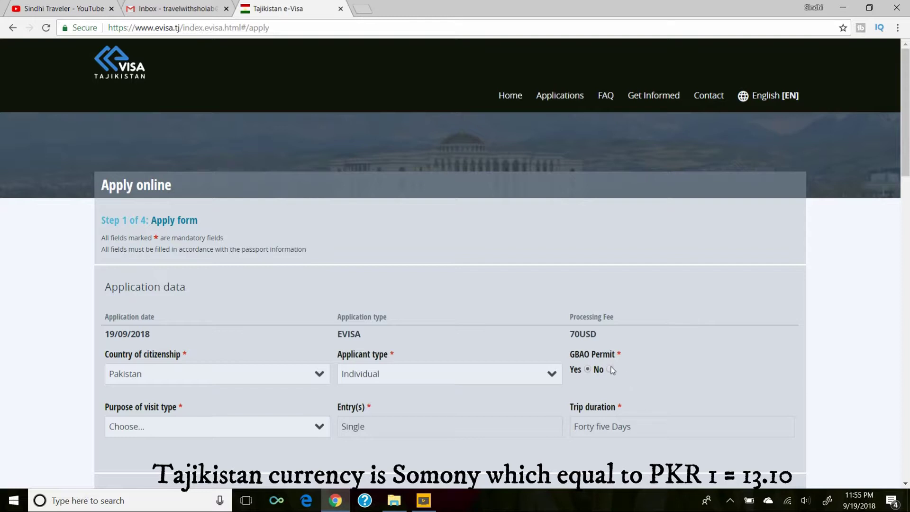
Change the GBAO Permit answer to No, lowering the fee to 50USD.
click(611, 369)
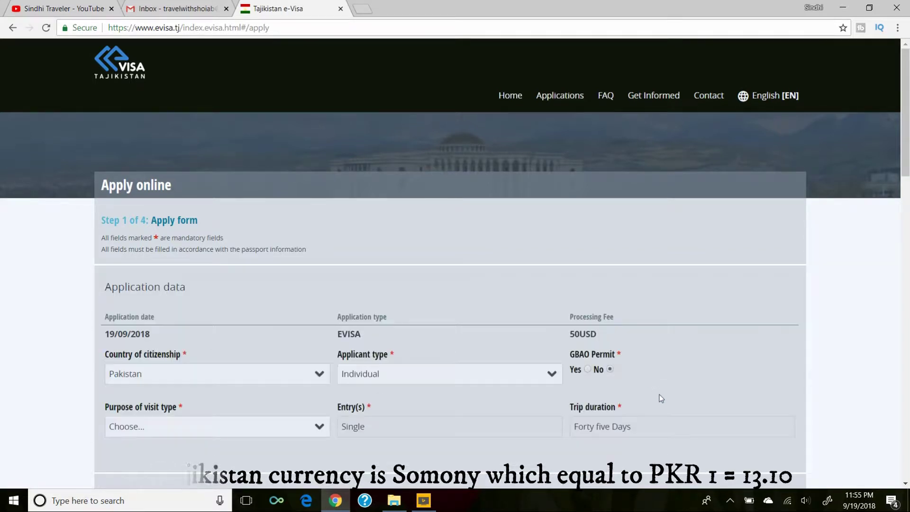
scroll(660, 397, down, 1)
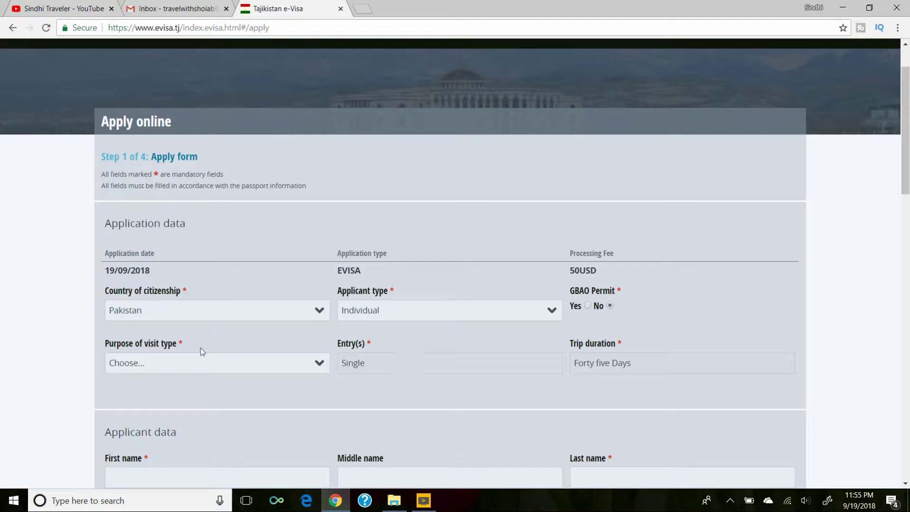
Choose Tourism as visit type and Tourism sightseeing as purpose of visit.
click(265, 362)
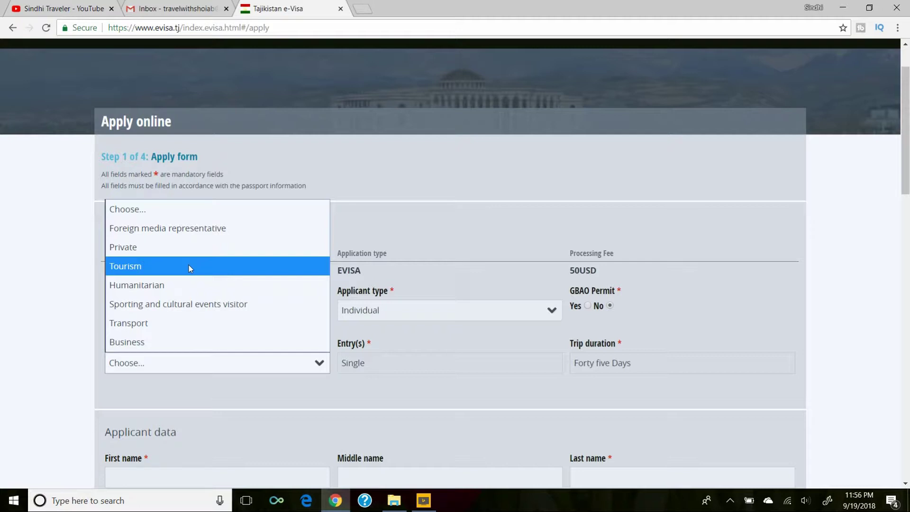
click(189, 266)
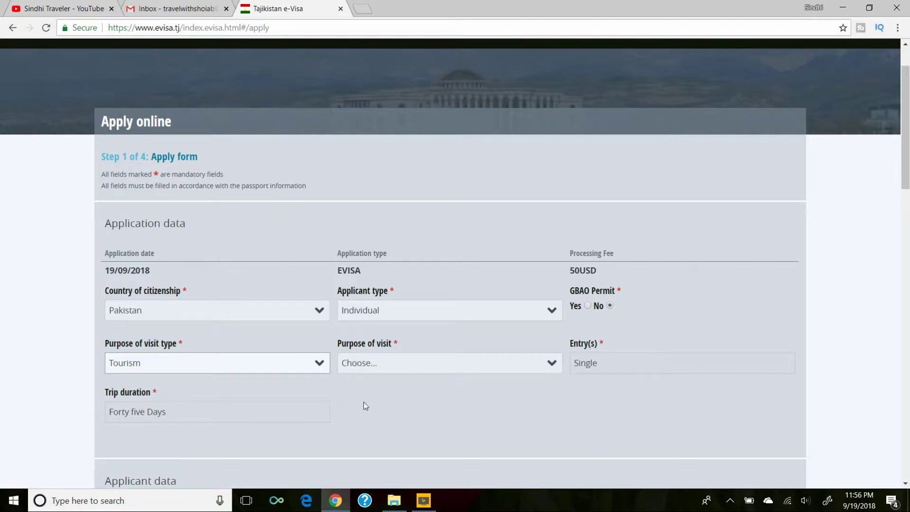
click(434, 365)
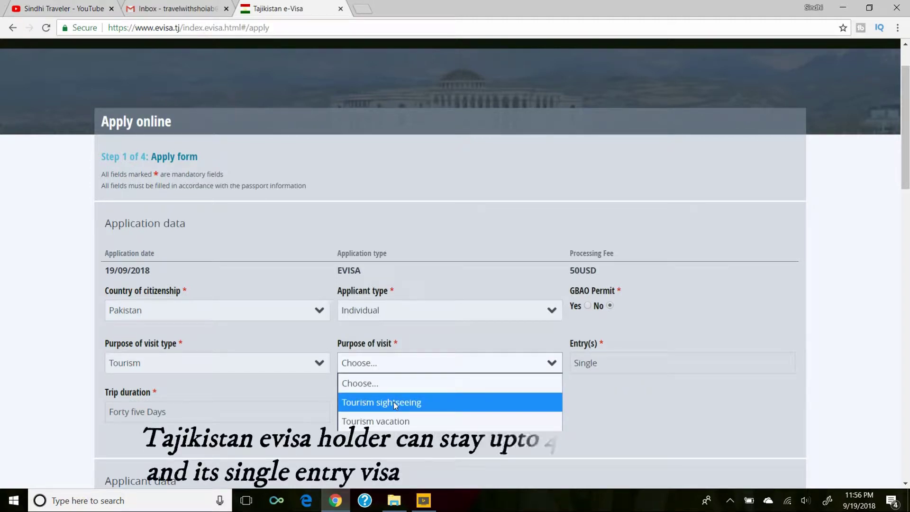
click(393, 402)
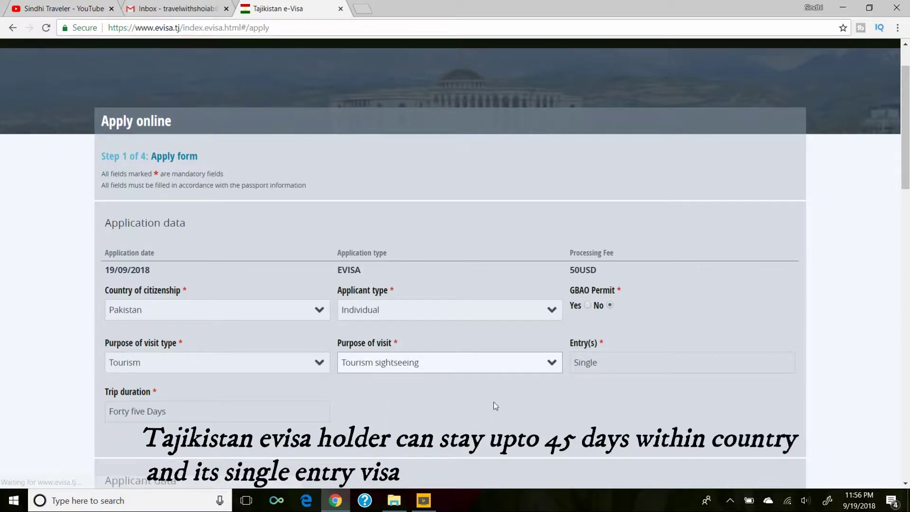
scroll(494, 402, down, 1)
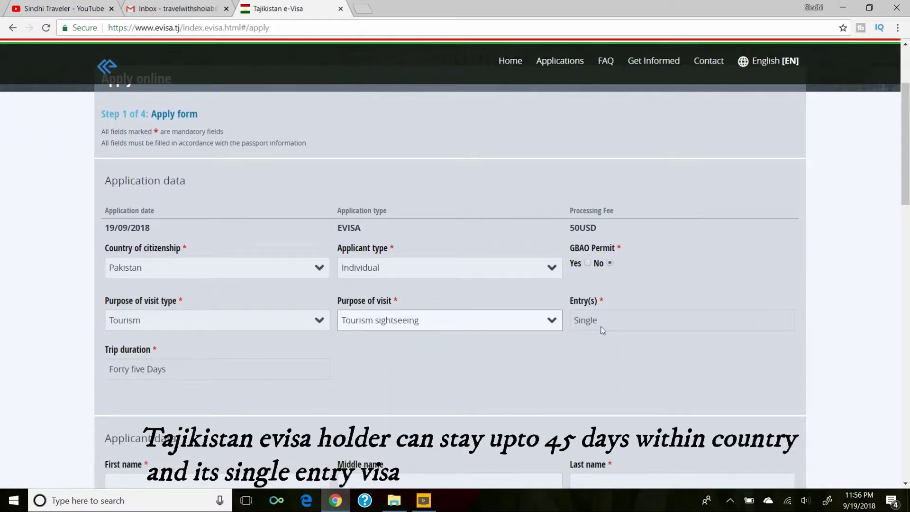
scroll(299, 362, down, 2)
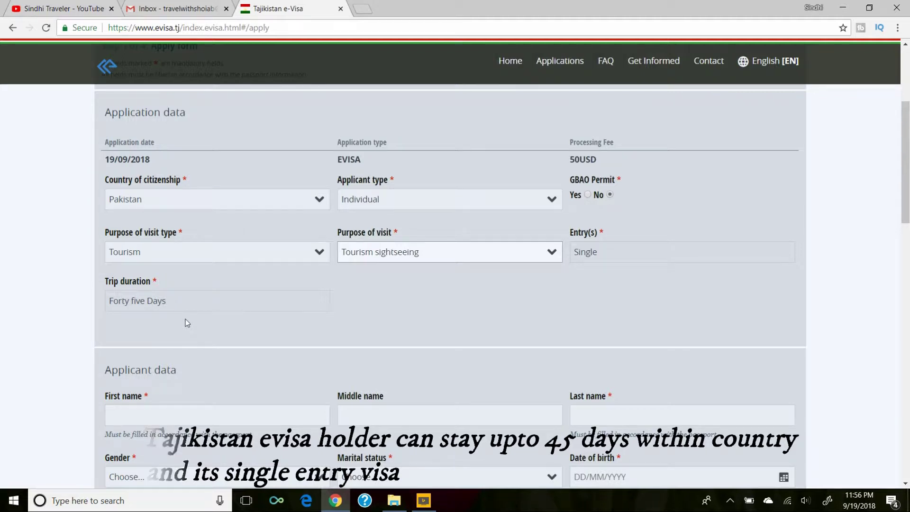
Enter the applicant's first name and last name, leaving the middle name blank.
scroll(257, 381, down, 2)
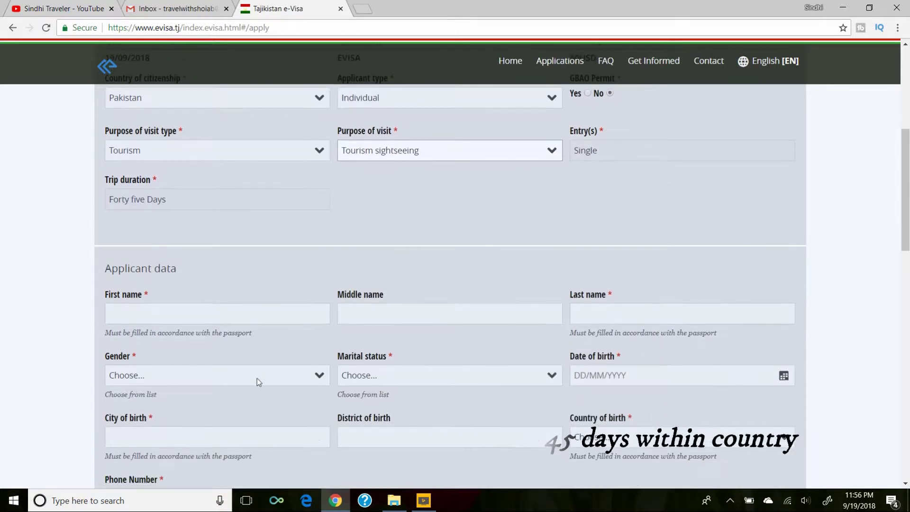
click(248, 309)
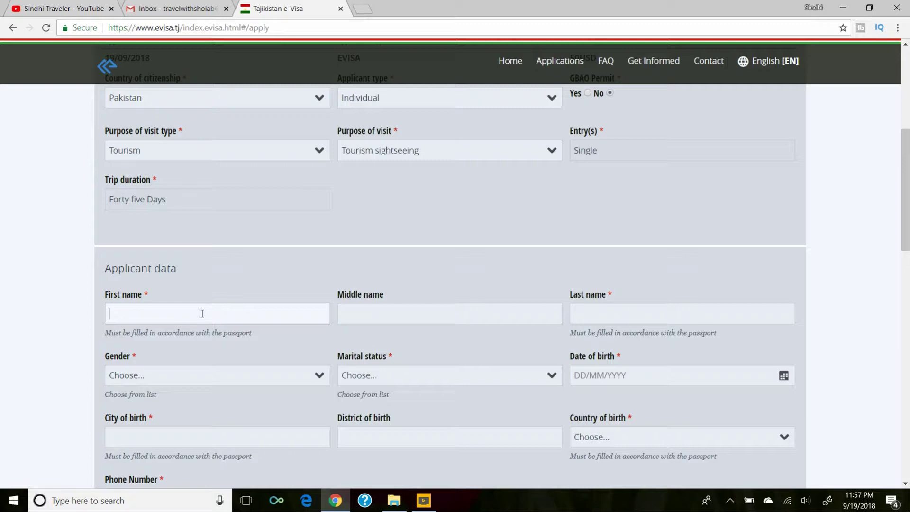
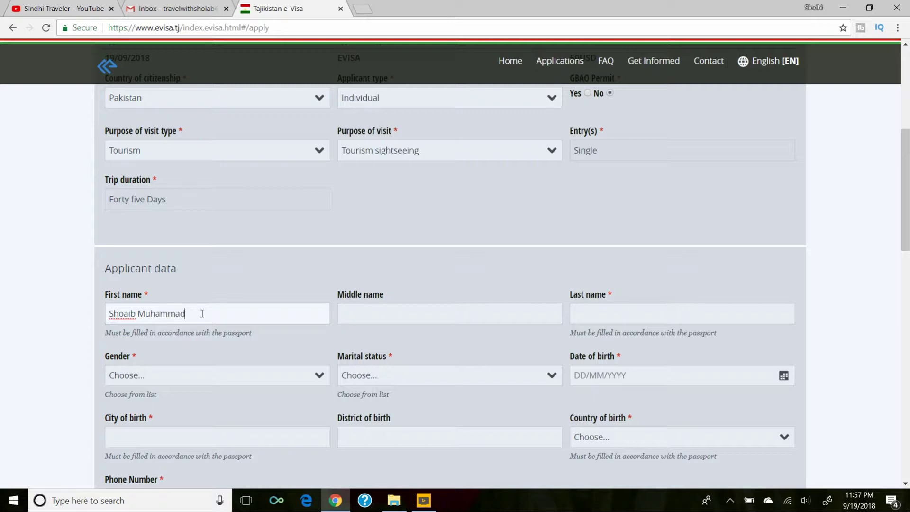
key(Tab)
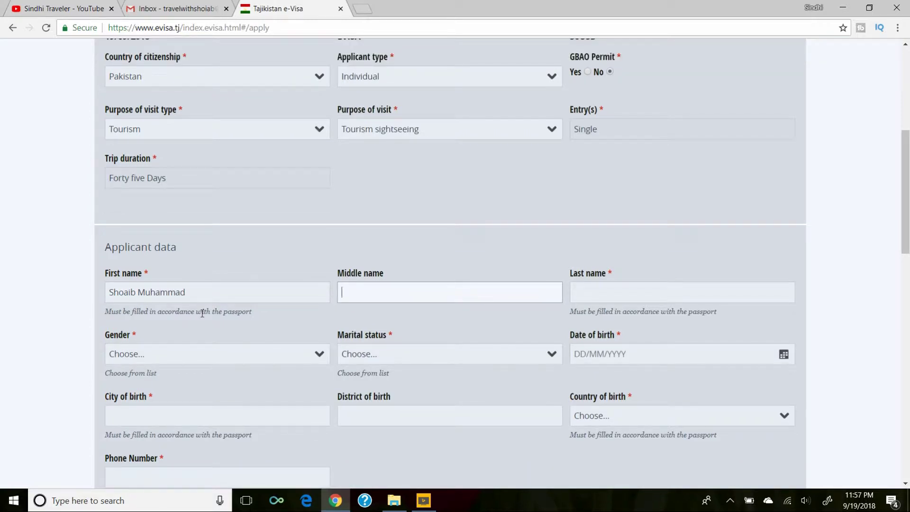
key(Tab)
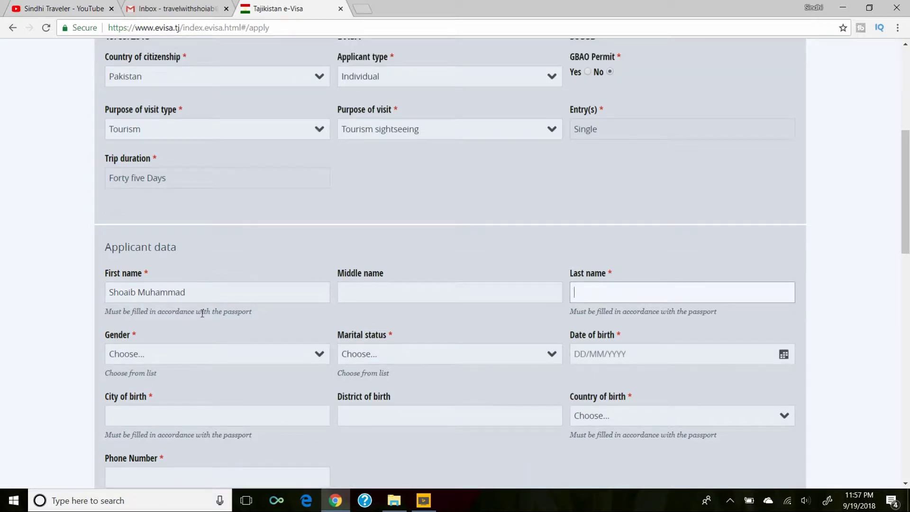
Set gender to Male and marital status to Married, then bring up the birth-date calendar.
click(222, 353)
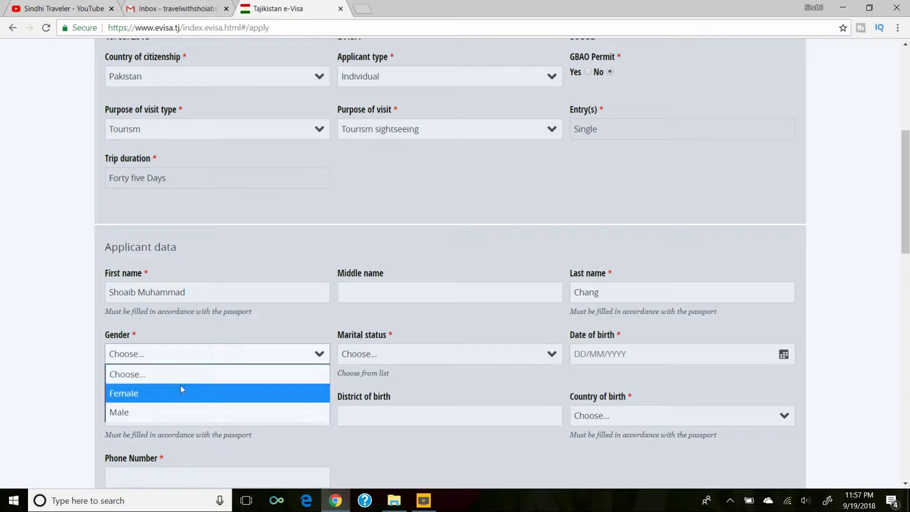
click(145, 409)
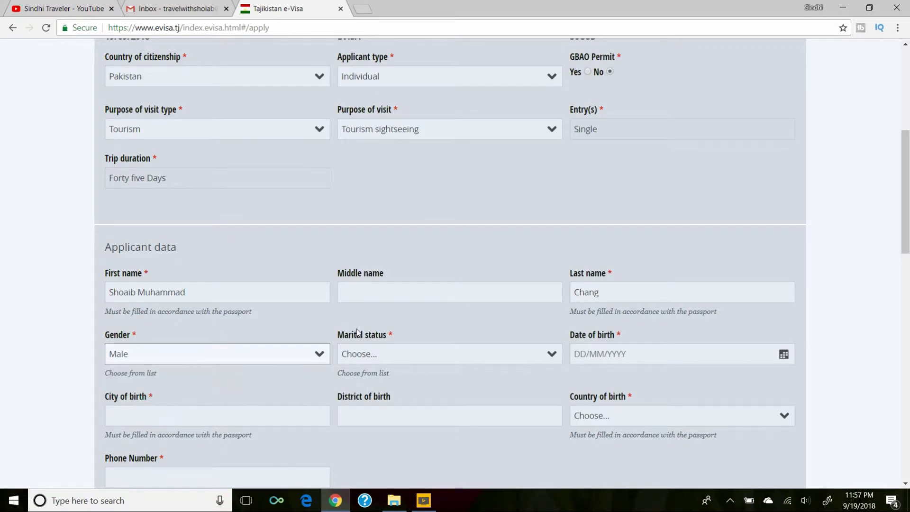
click(422, 349)
click(376, 394)
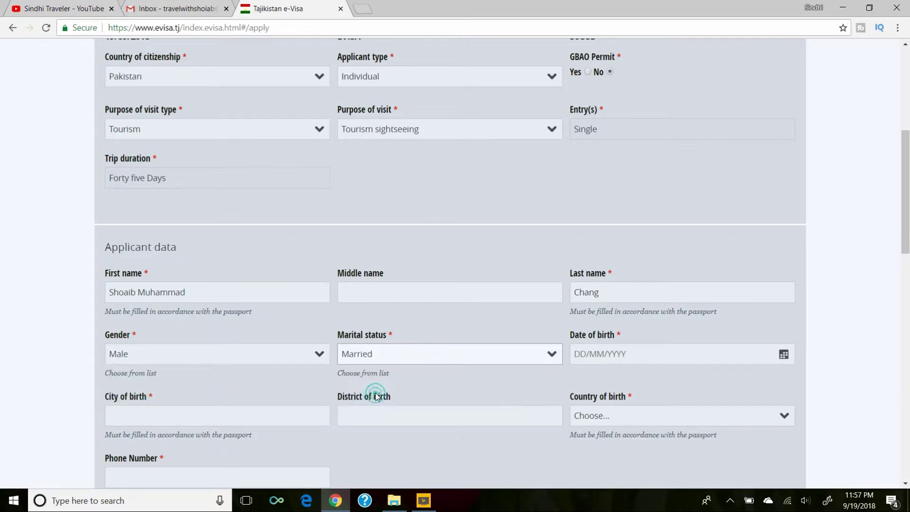
click(686, 356)
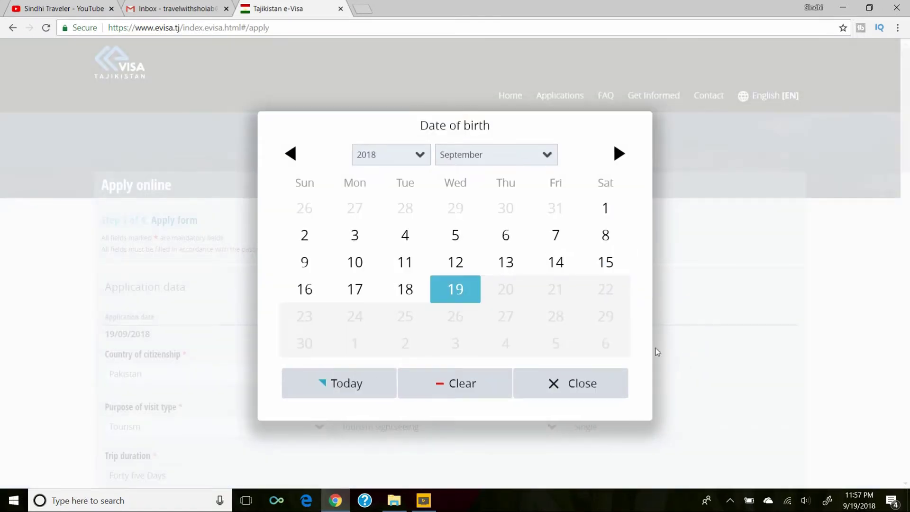
Pick 21 November 1986 in the date-of-birth calendar.
click(536, 152)
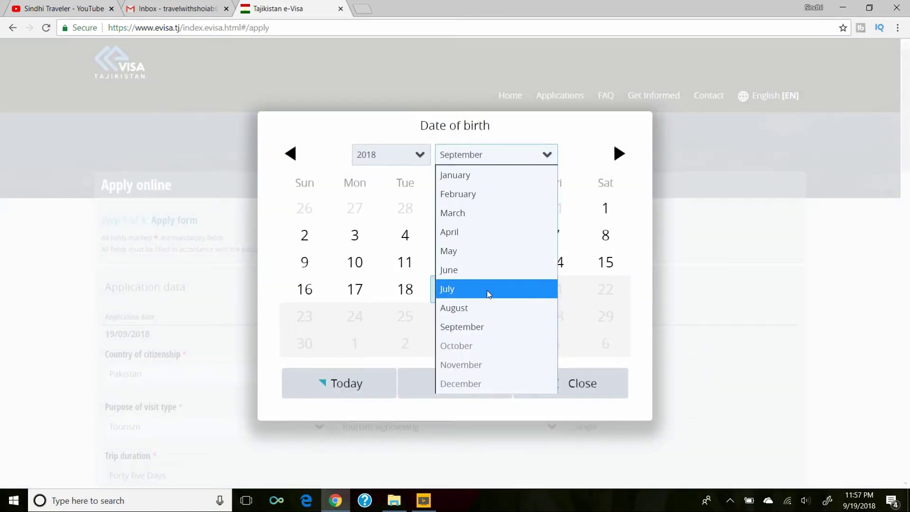
click(415, 156)
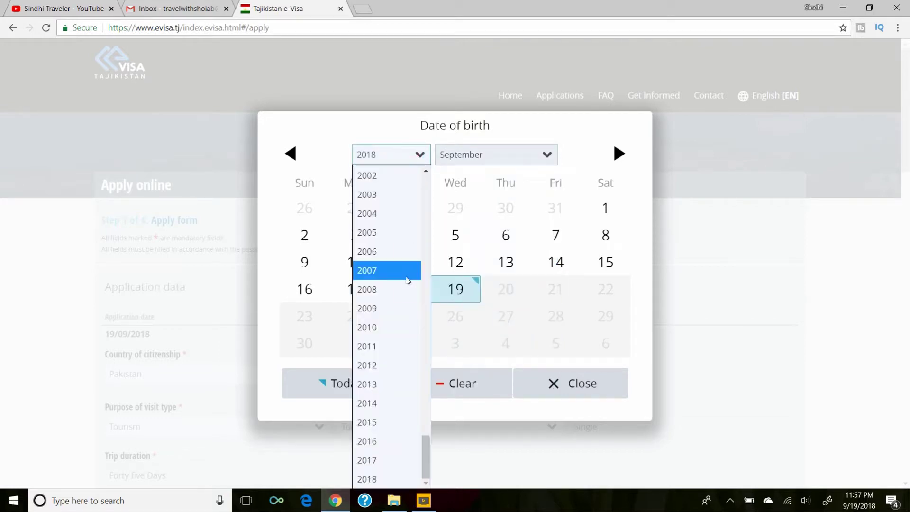
scroll(406, 277, up, 10)
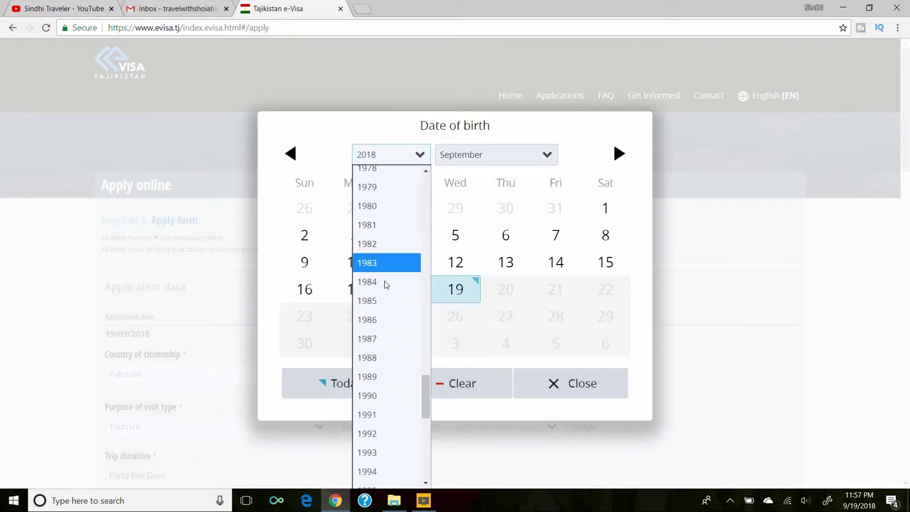
click(378, 319)
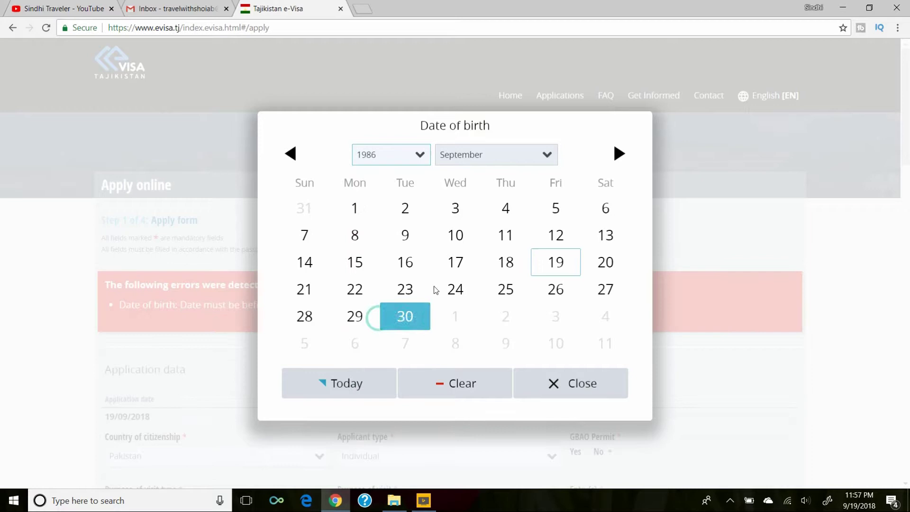
click(532, 151)
click(456, 366)
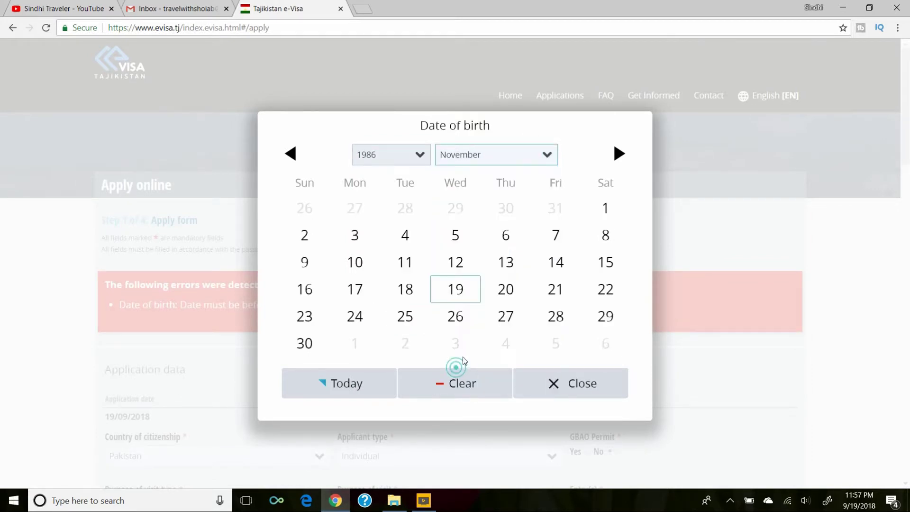
click(550, 297)
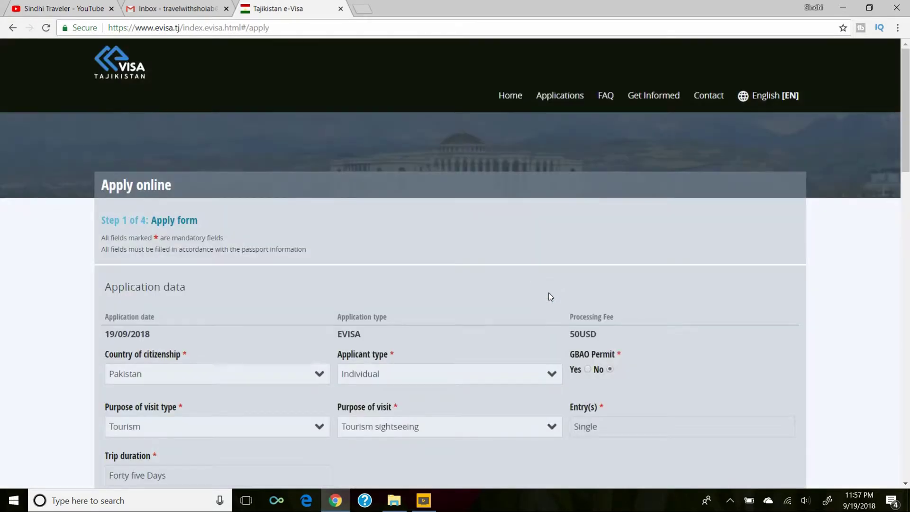
Set city and district of birth to Shikarpur and country of birth to Pakistan.
scroll(765, 390, down, 8)
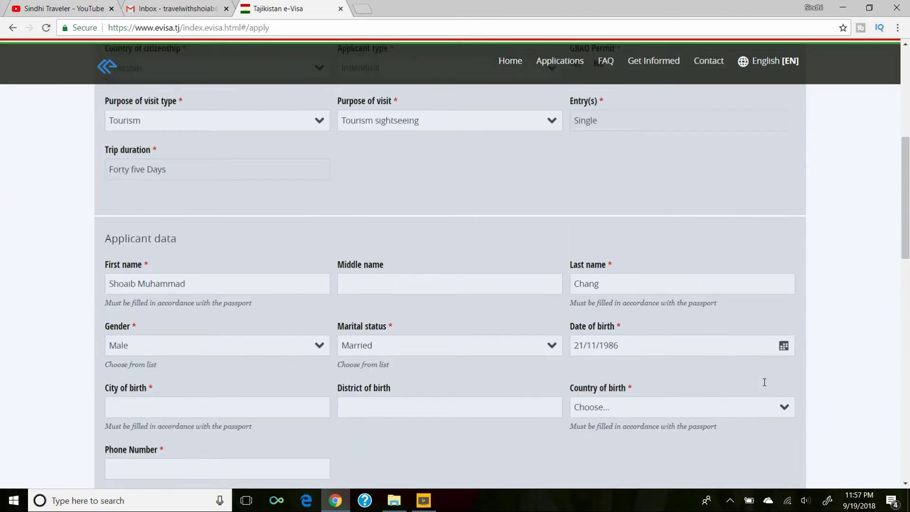
scroll(437, 390, down, 1)
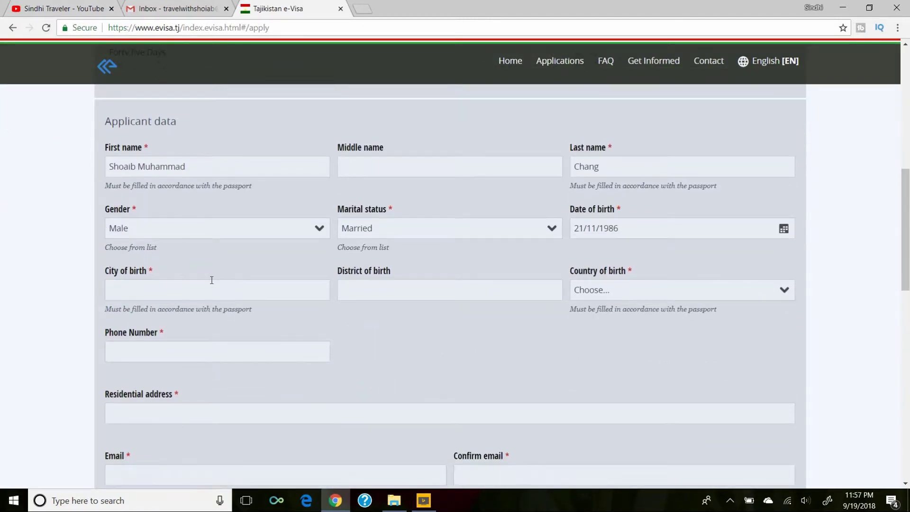
click(211, 287)
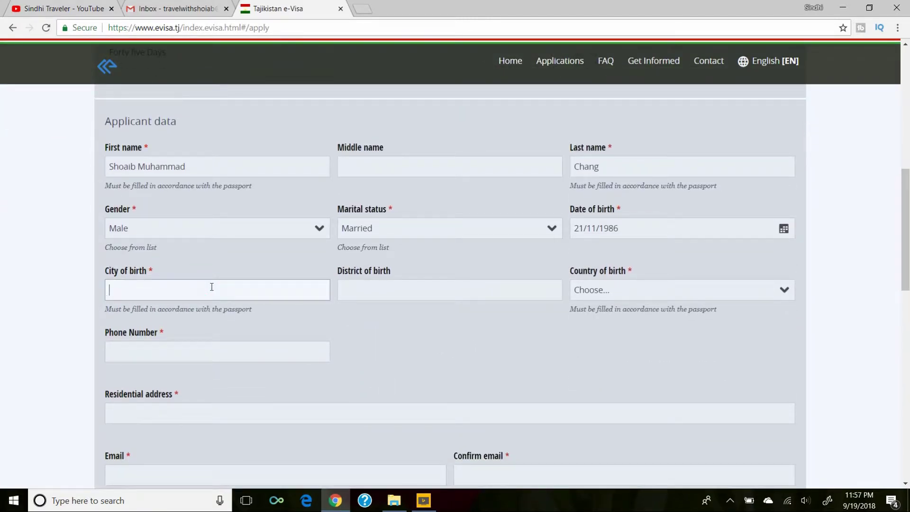
text(Sh)
scroll(212, 287, down, 1)
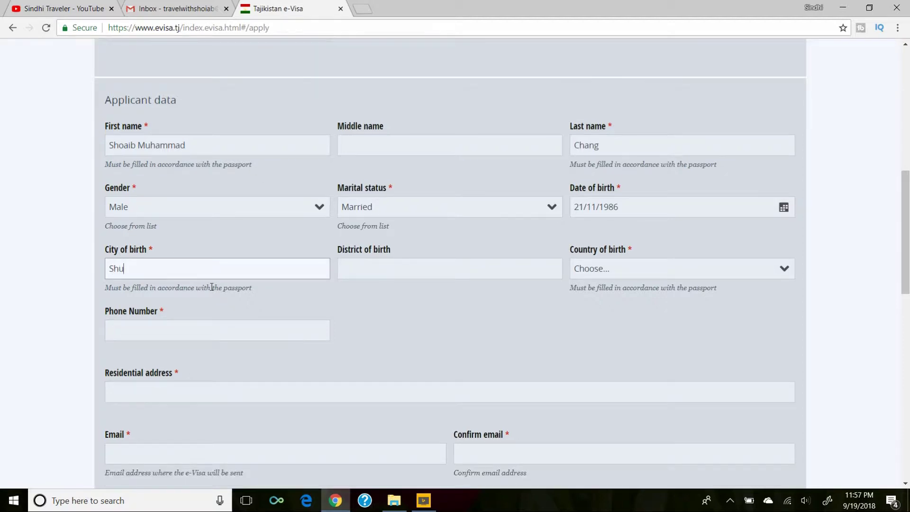
text(ikarpur)
key(Tab)
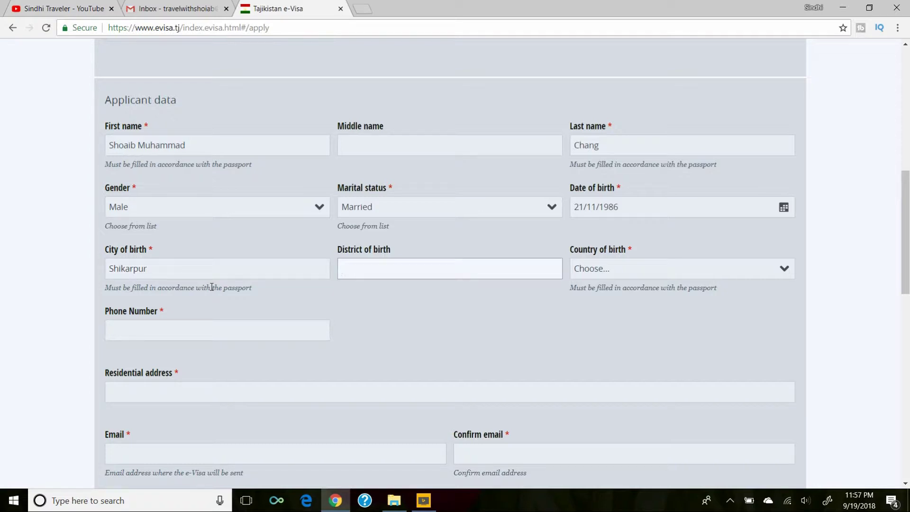
text(Shikarpur)
click(644, 272)
text(pak)
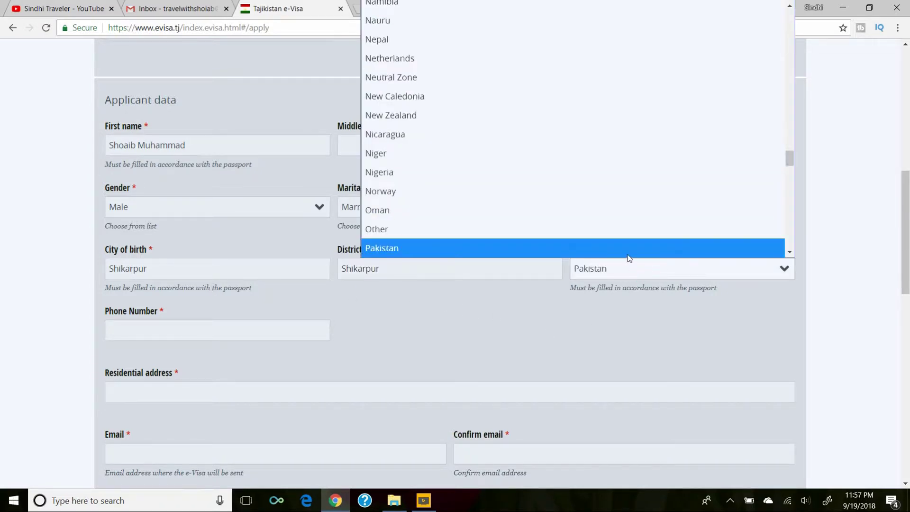
click(629, 246)
Fill in the applicant's phone number and residential address.
click(209, 327)
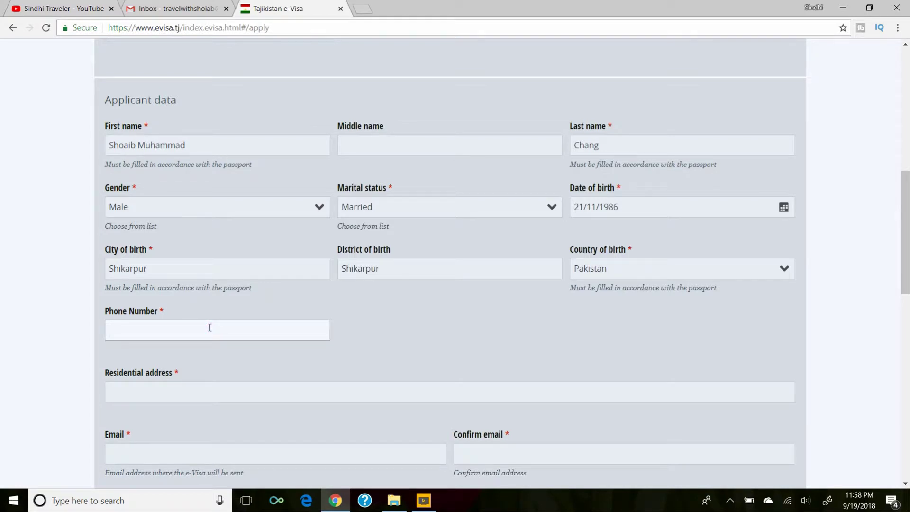
click(212, 388)
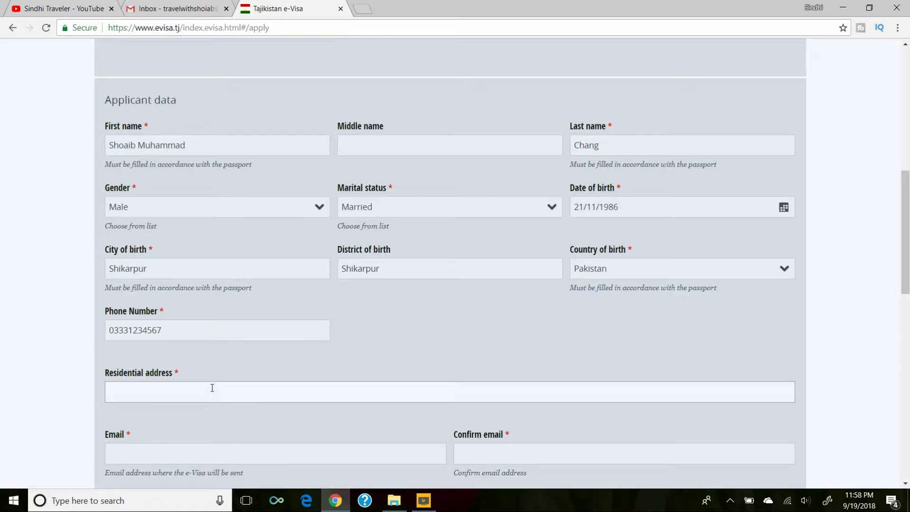
click(219, 449)
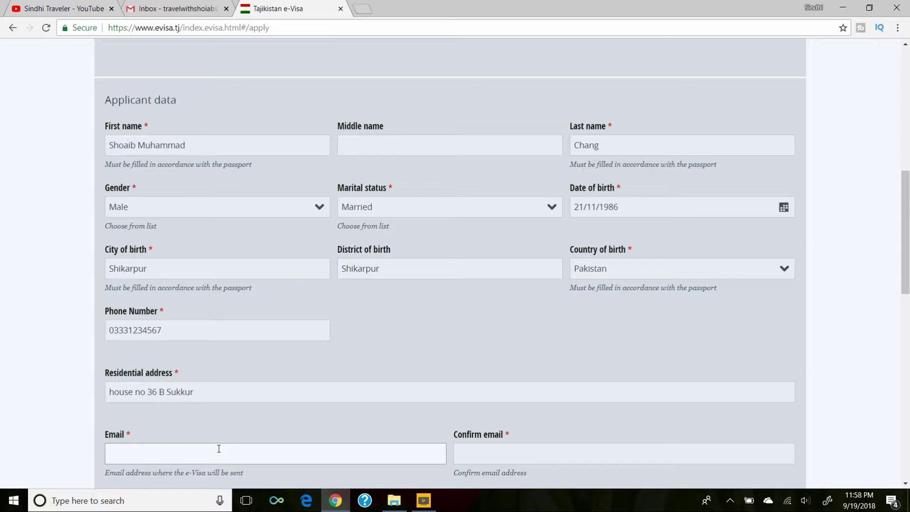
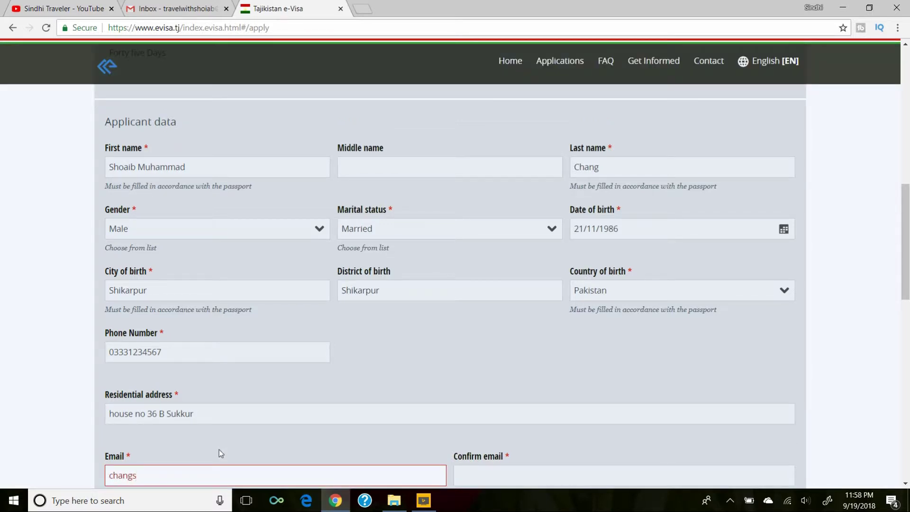
Type the applicant's e-mail address and retype it identically in Confirm email.
scroll(219, 449, down, 1)
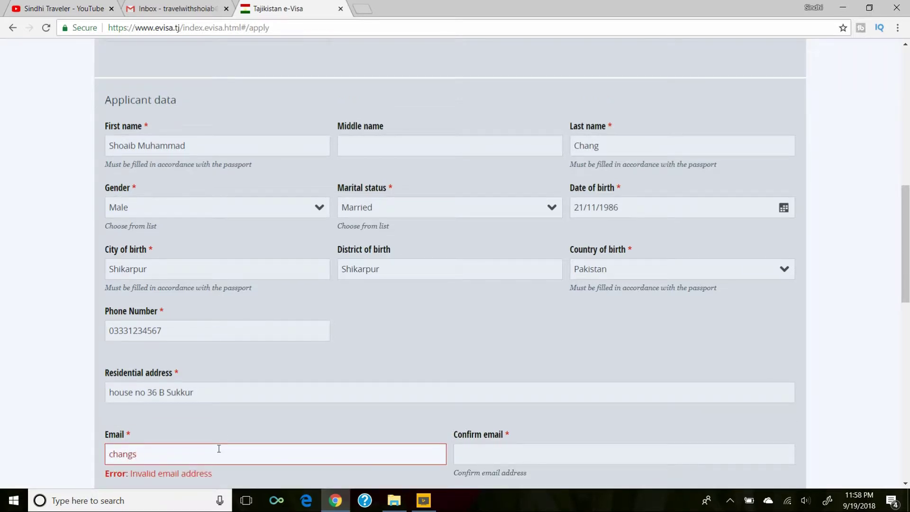
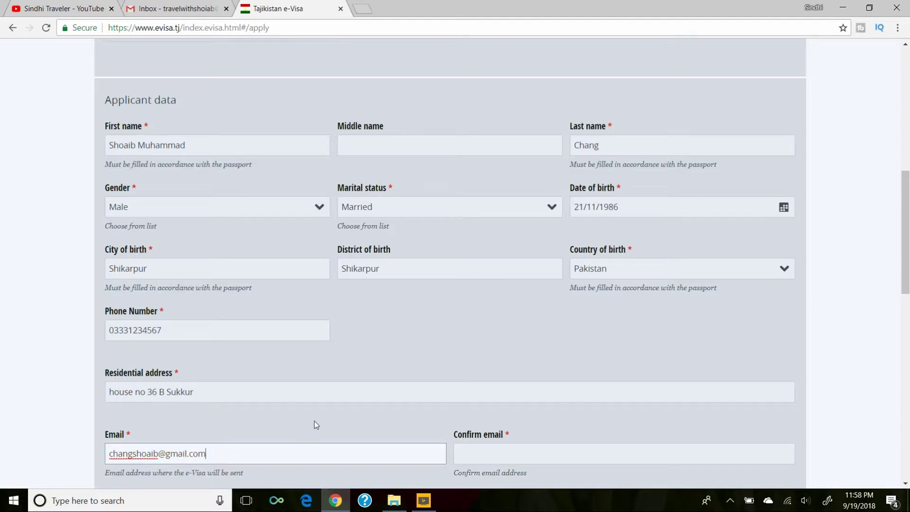
scroll(314, 420, down, 1)
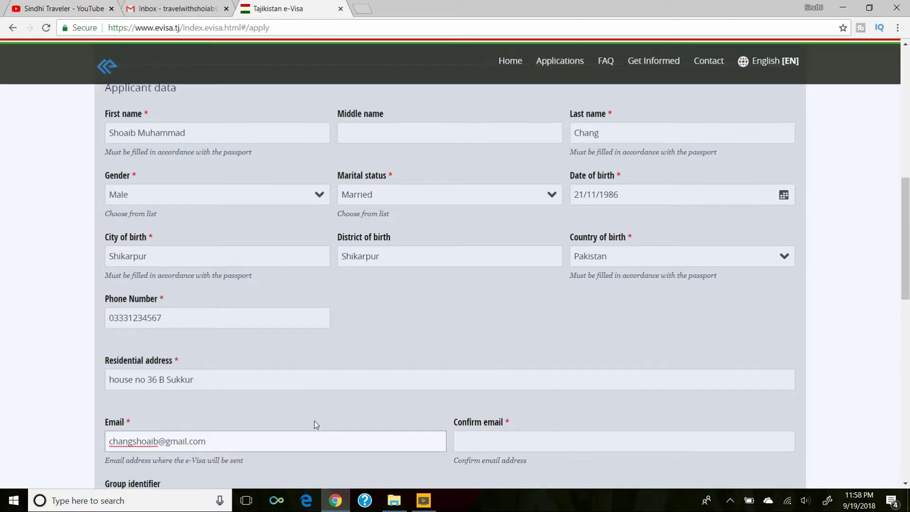
click(487, 440)
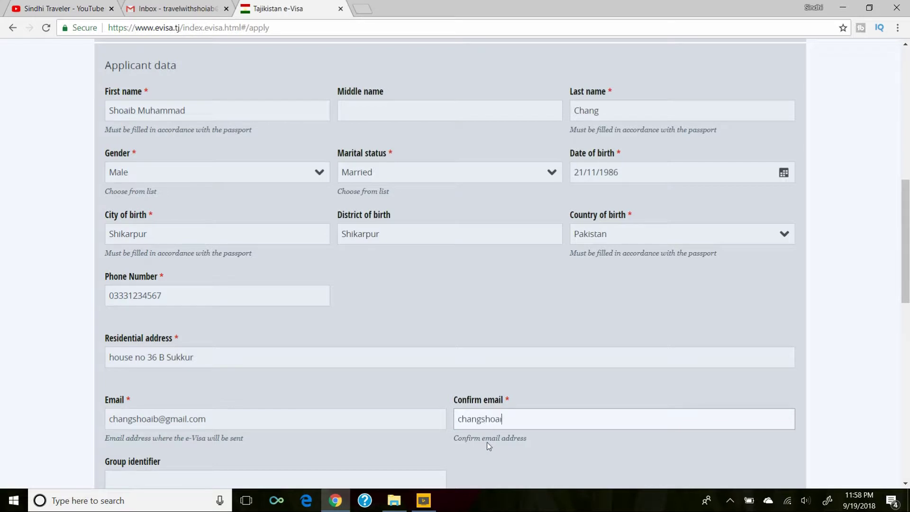
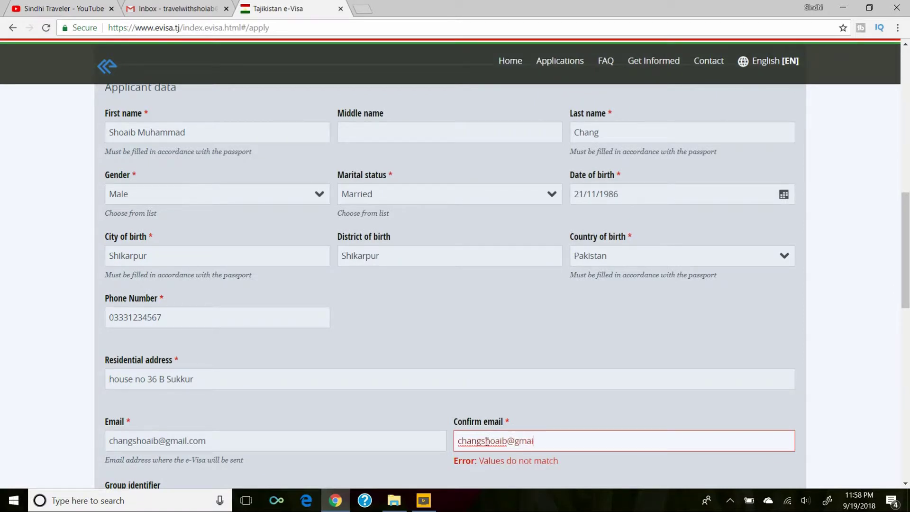
scroll(520, 406, down, 2)
click(520, 407)
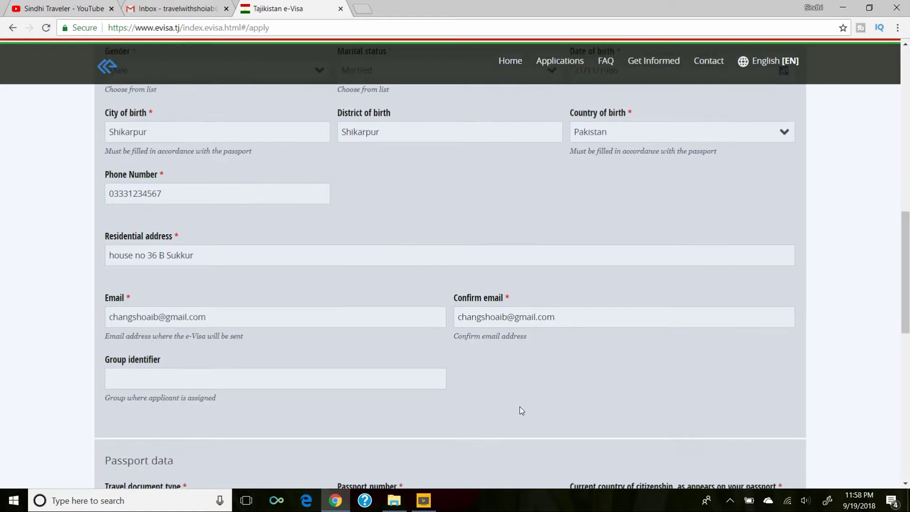
scroll(387, 374, down, 1)
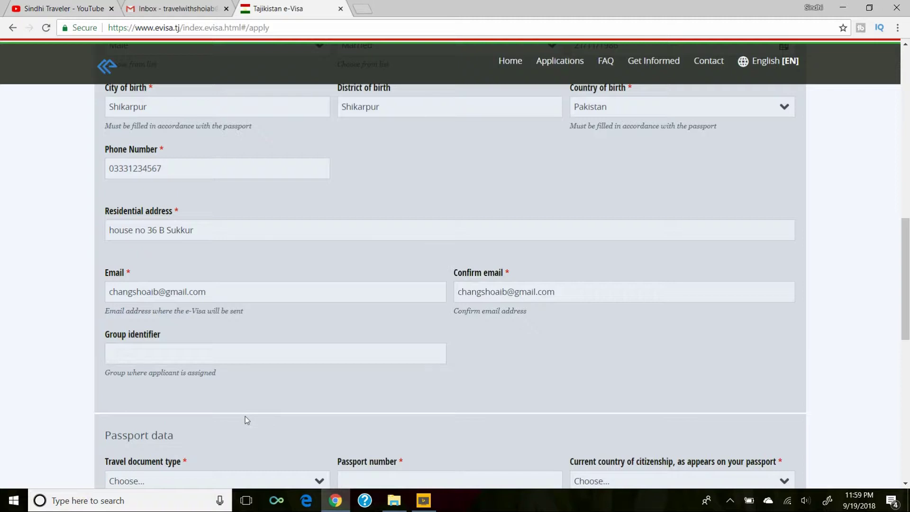
scroll(246, 416, down, 2)
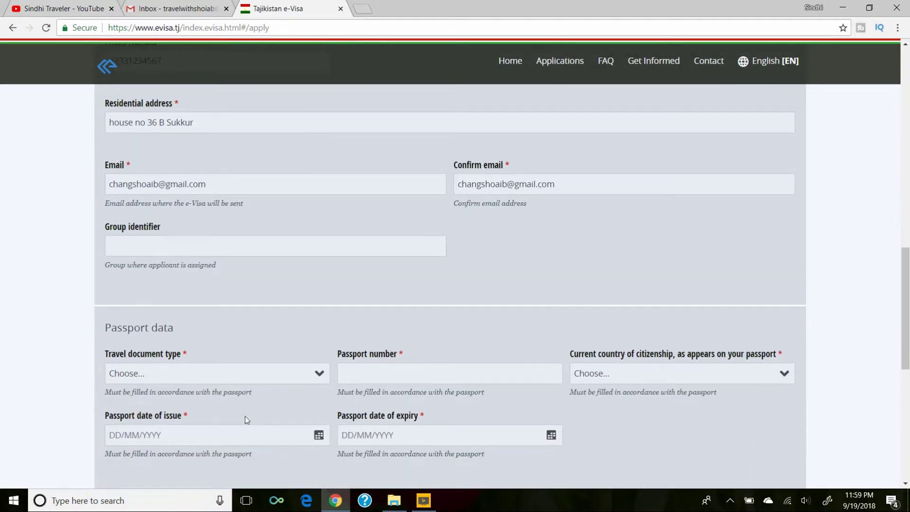
scroll(259, 389, down, 2)
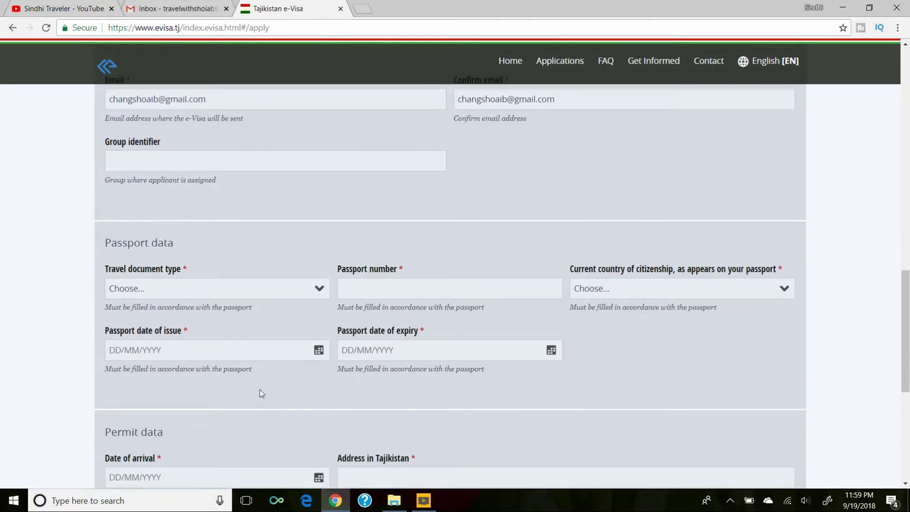
Select Passport as document type, enter the passport number, and choose Pakistan as citizenship.
click(282, 290)
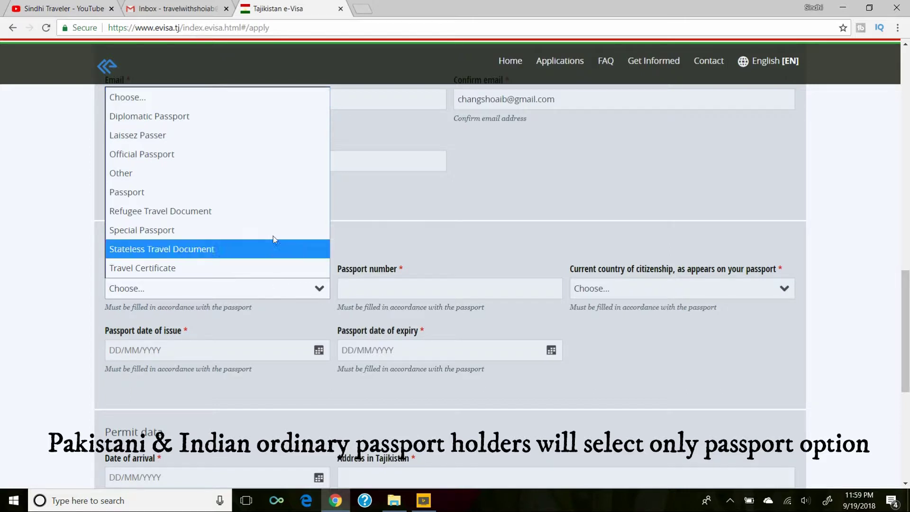
click(210, 194)
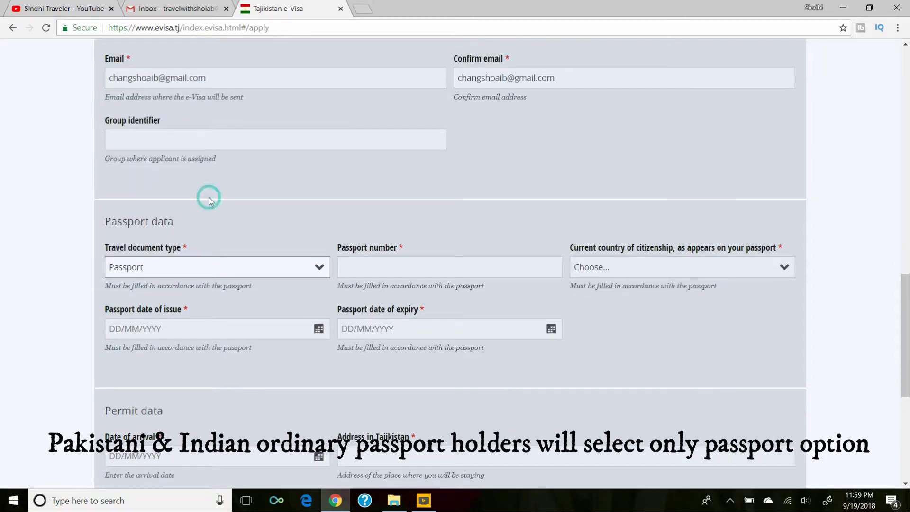
click(398, 267)
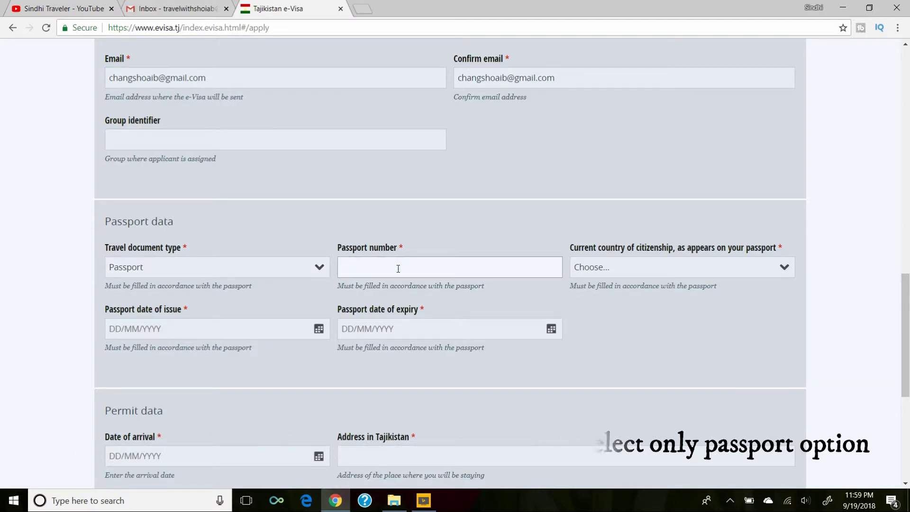
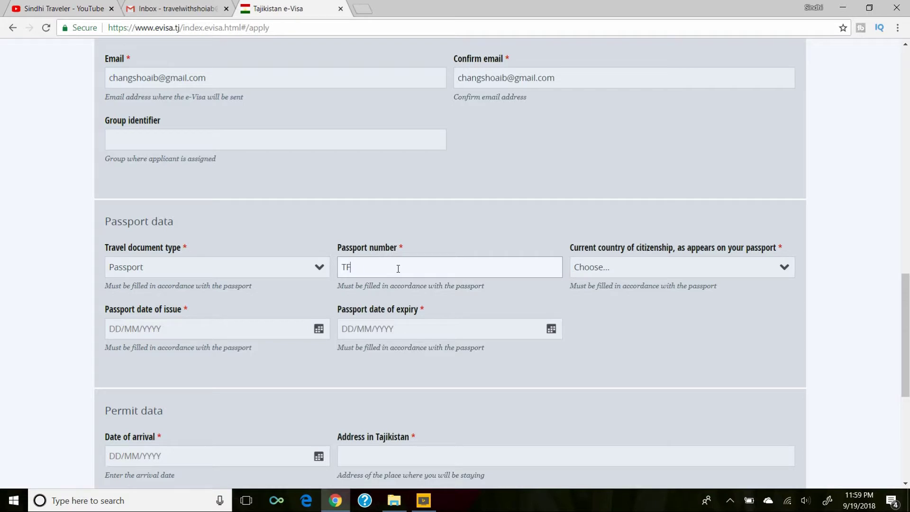
click(649, 270)
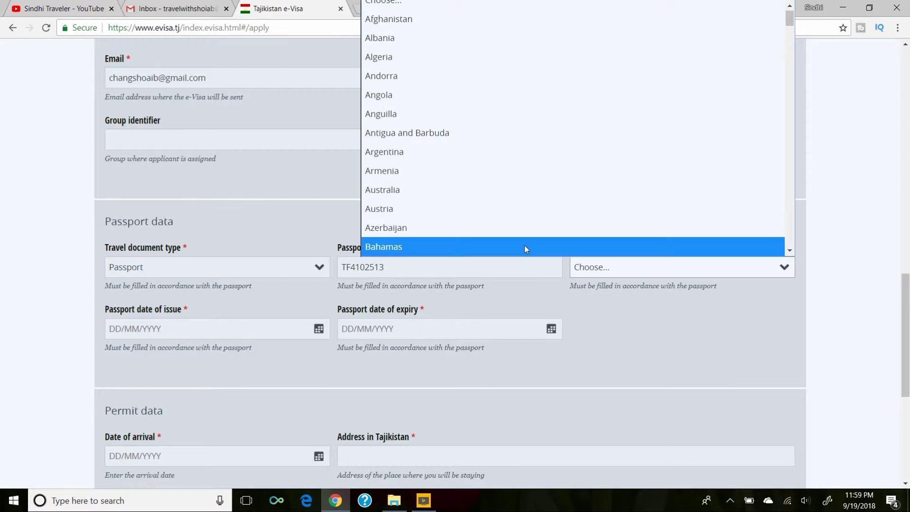
key(p)
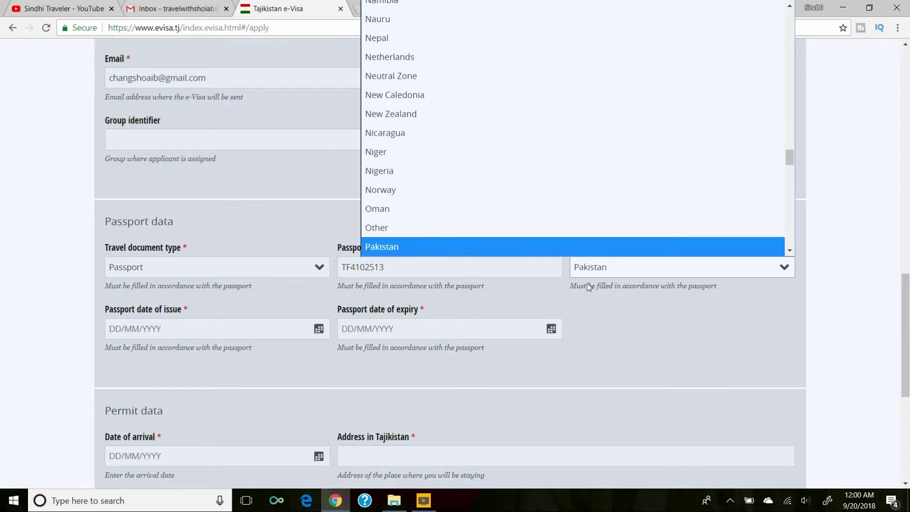
click(543, 247)
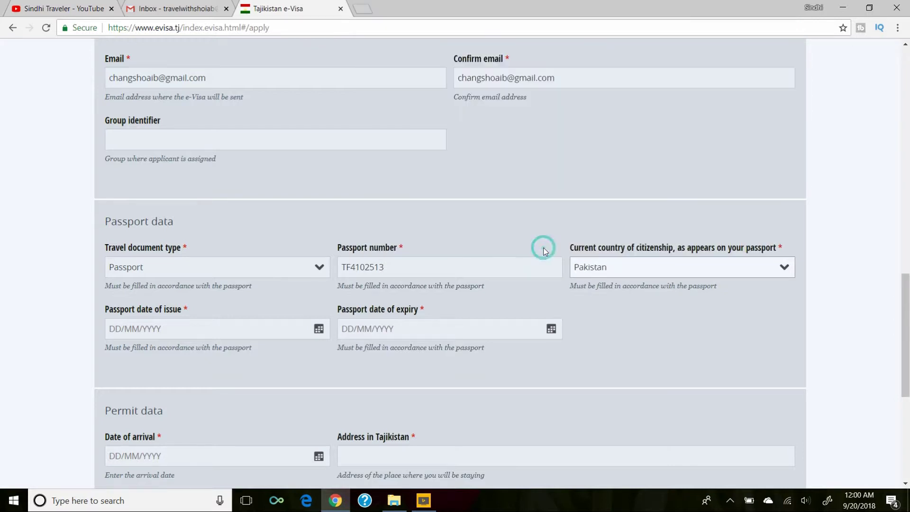
click(601, 314)
Set the passport date of issue to 18 October 2017.
click(310, 329)
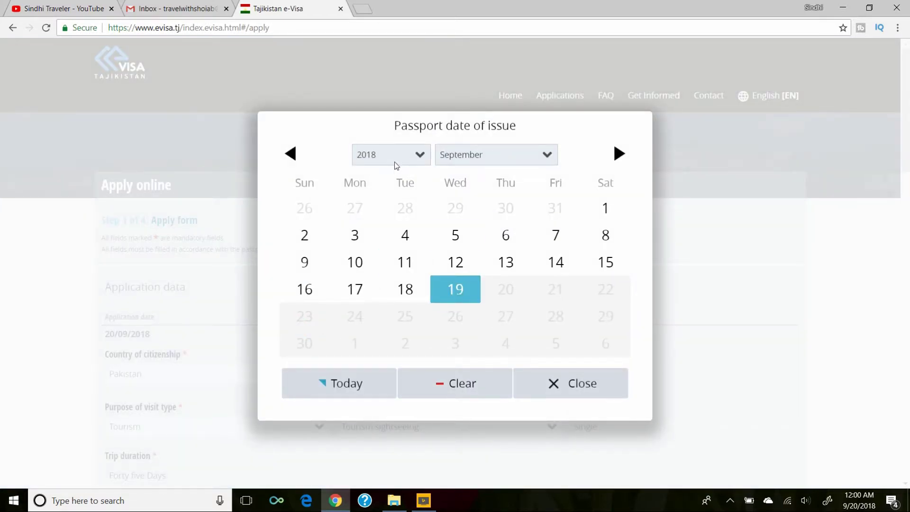
click(398, 161)
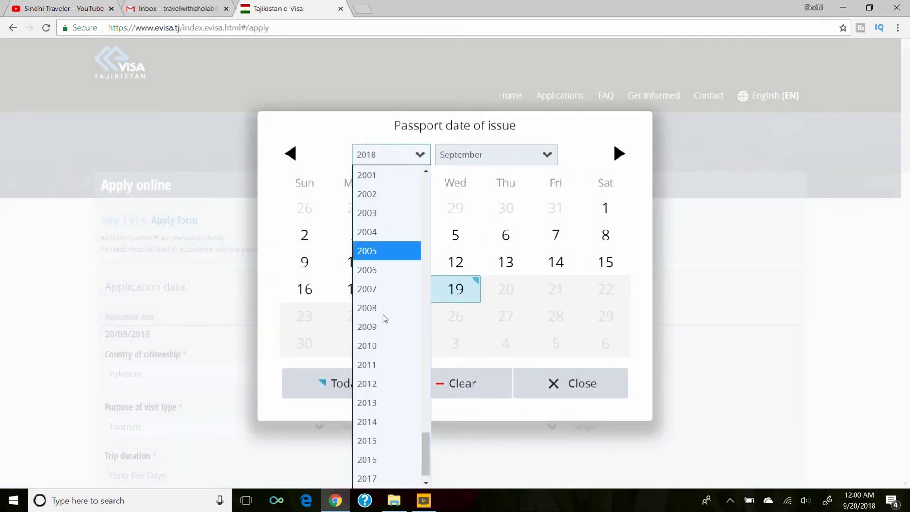
click(371, 475)
click(508, 157)
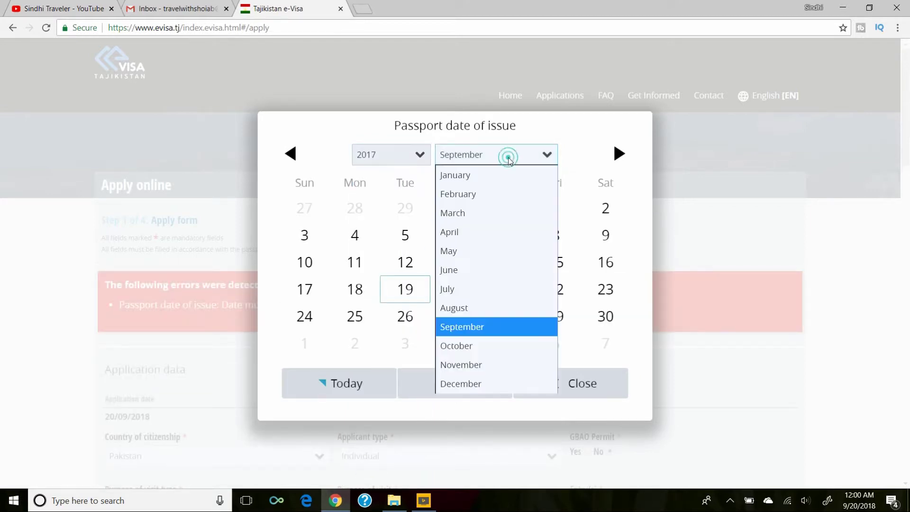
click(457, 346)
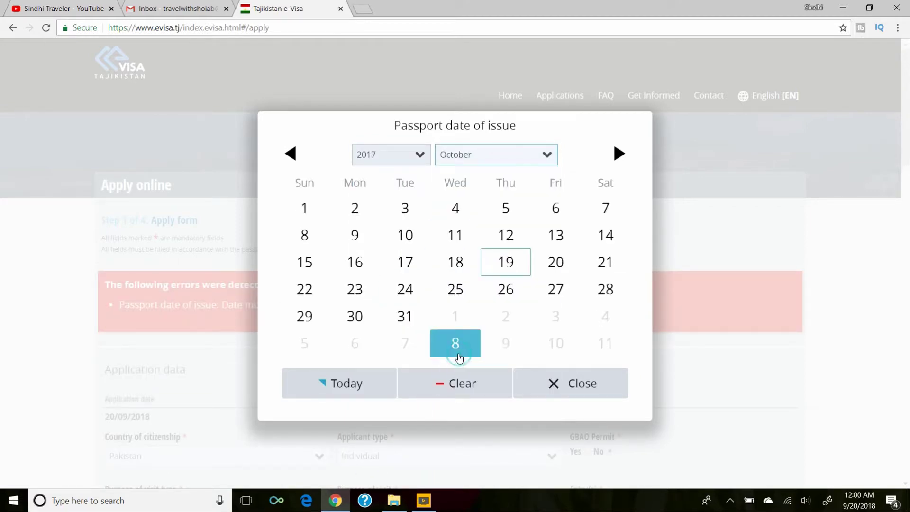
click(456, 264)
scroll(564, 343, down, 5)
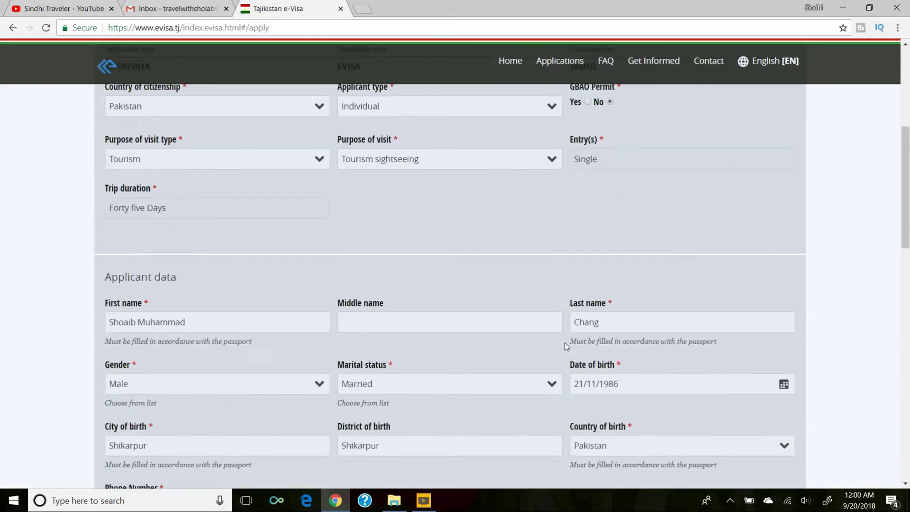
scroll(564, 342, down, 10)
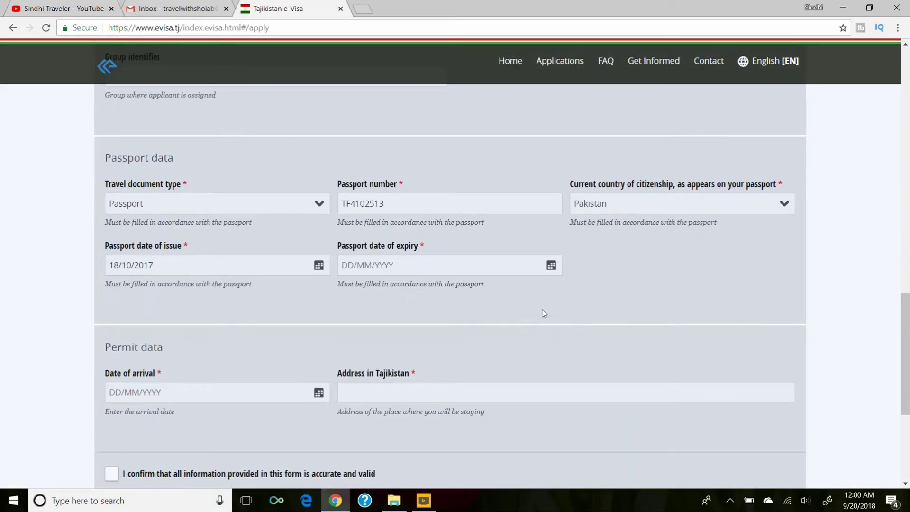
Set the passport date of expiry to 17 October 2027.
click(545, 268)
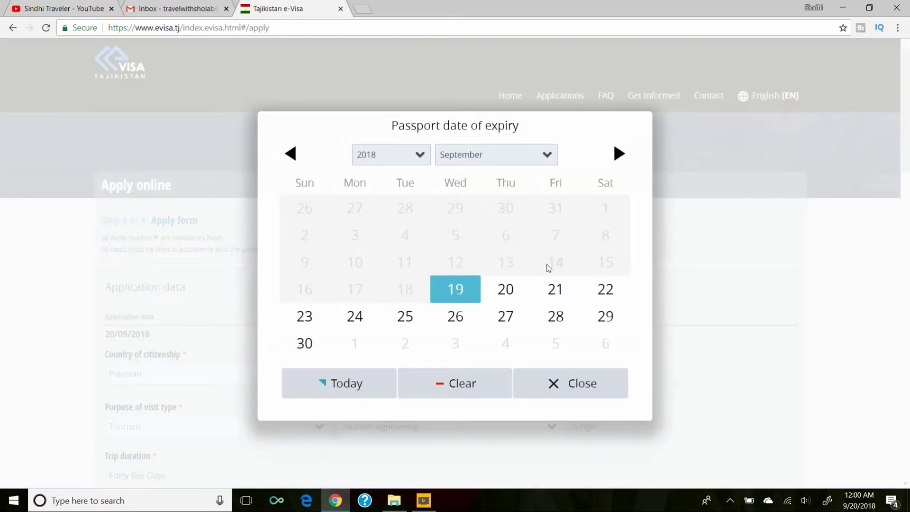
click(411, 156)
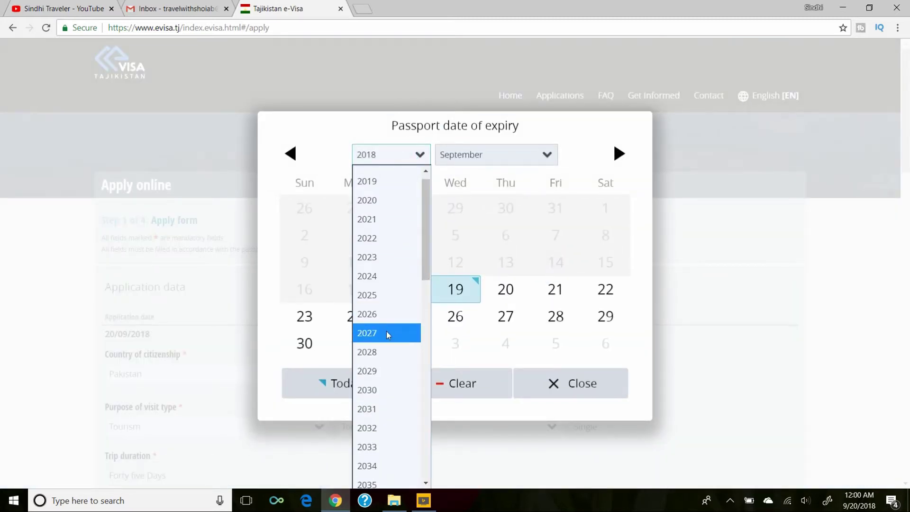
click(385, 331)
click(519, 154)
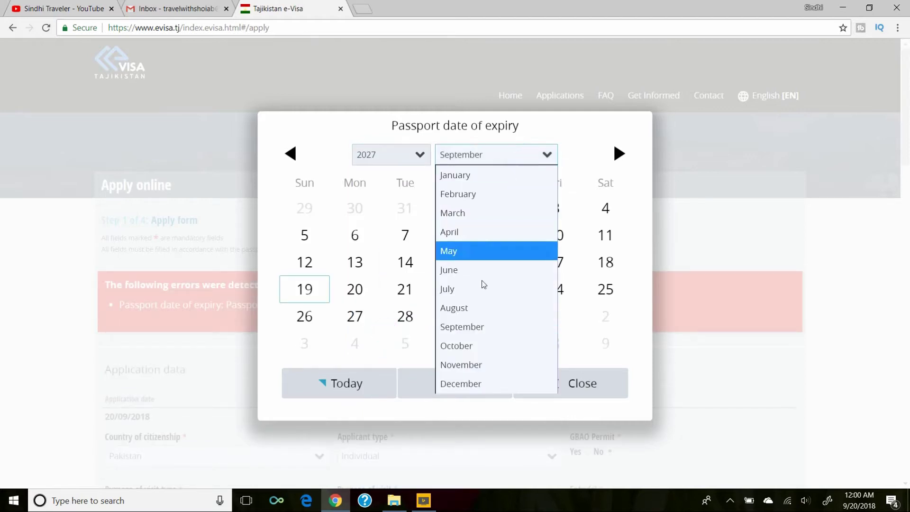
click(474, 346)
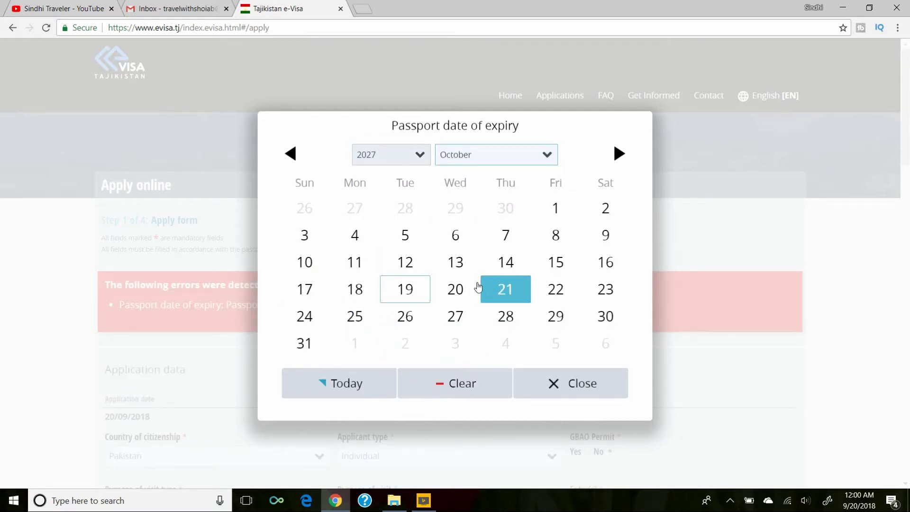
click(305, 289)
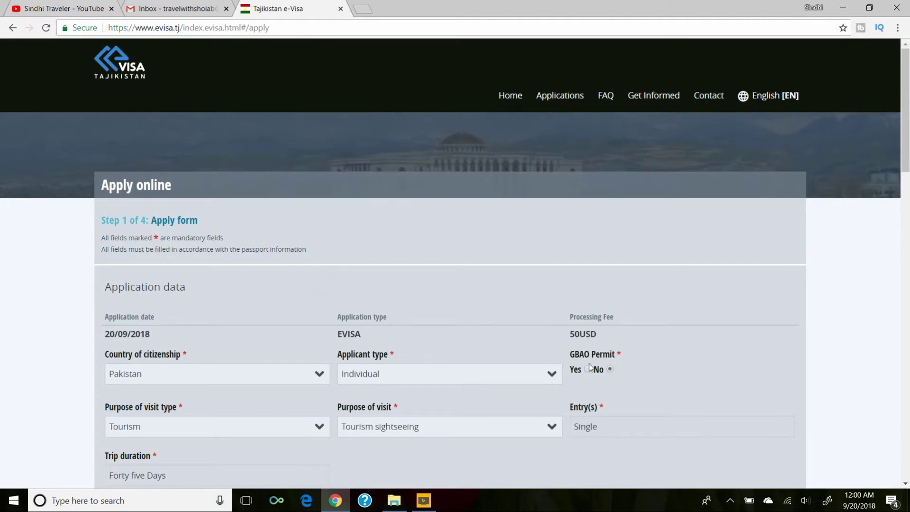
In Permit data, pick 8 November 2018 as the date of arrival.
scroll(737, 348, down, 11)
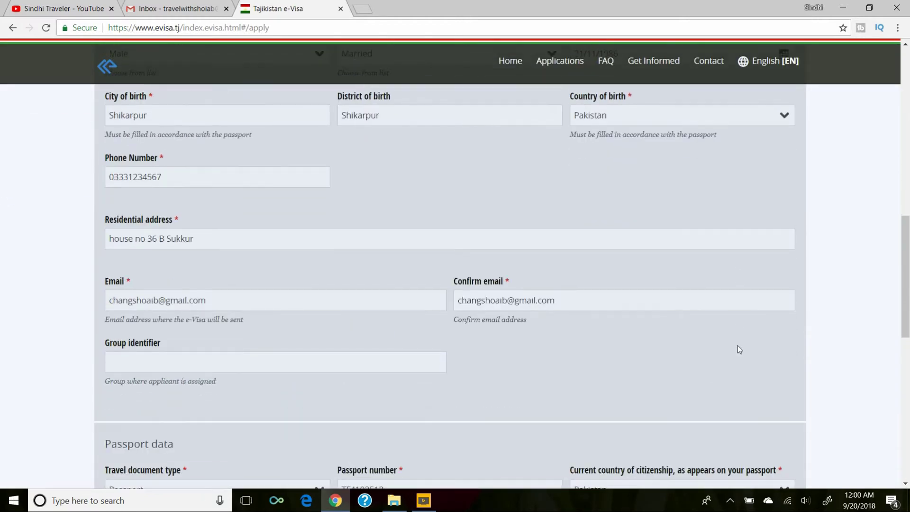
scroll(472, 235, down, 7)
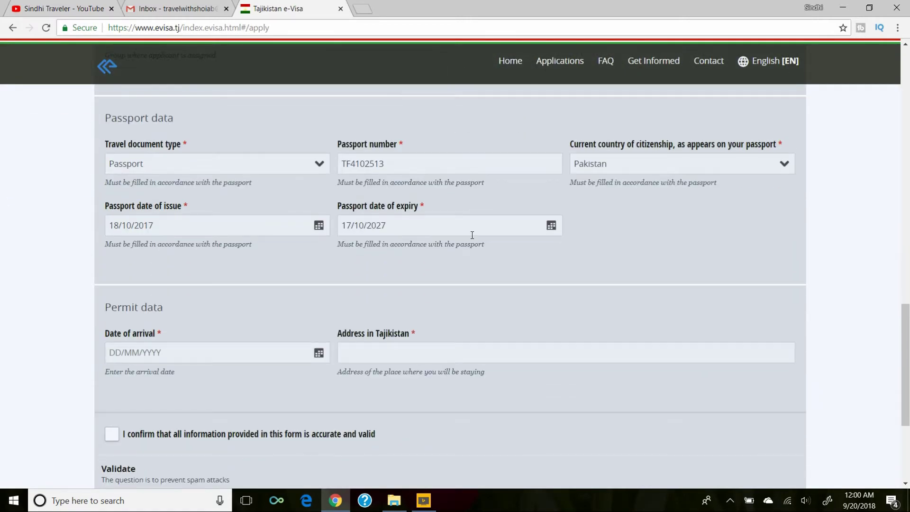
scroll(522, 292, down, 3)
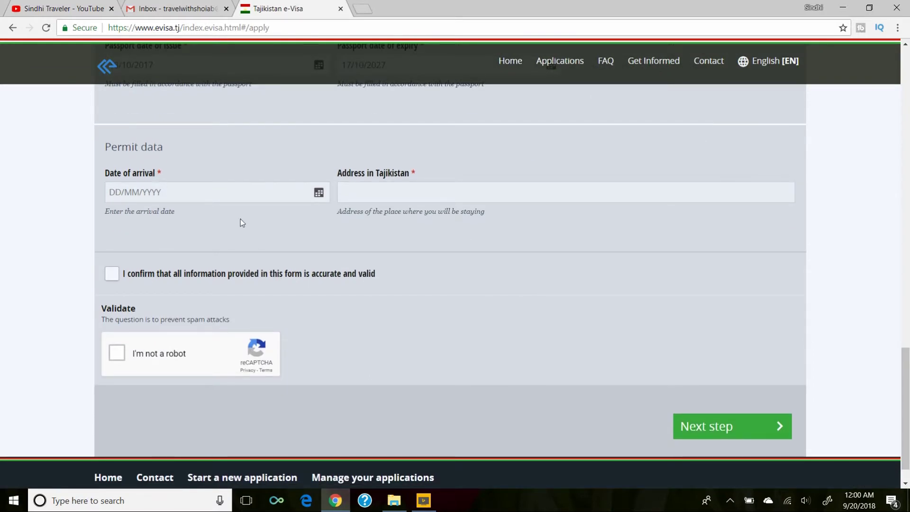
click(318, 193)
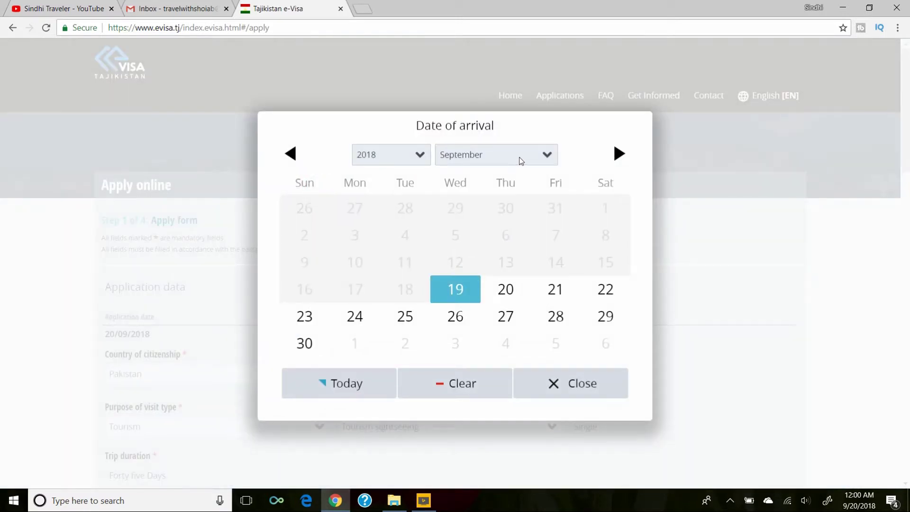
click(535, 159)
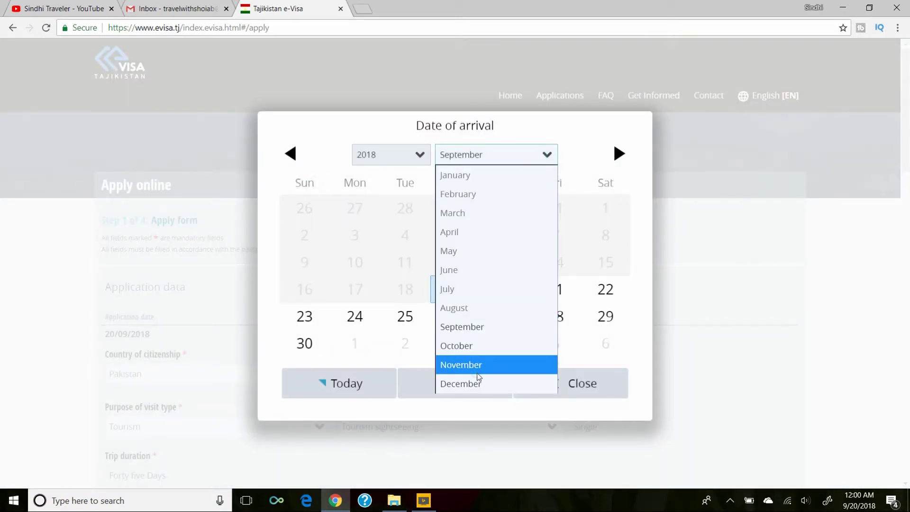
click(477, 370)
click(513, 243)
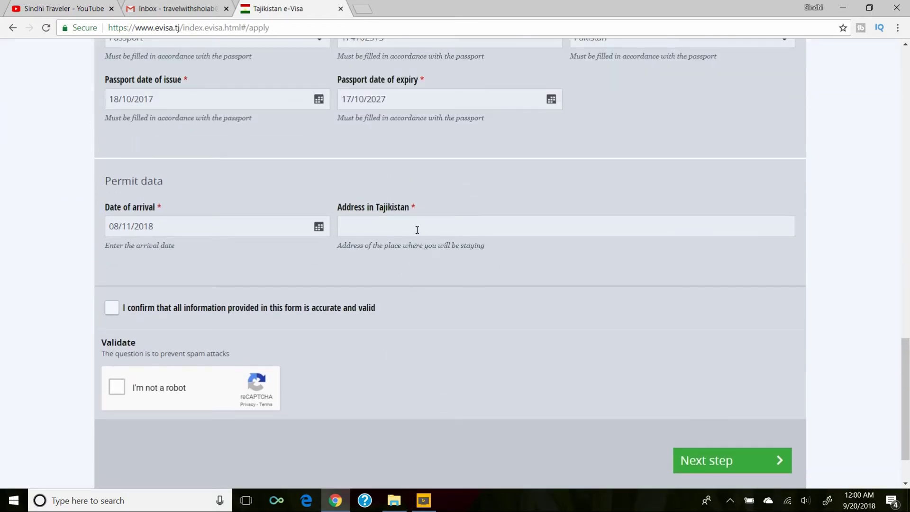
click(417, 229)
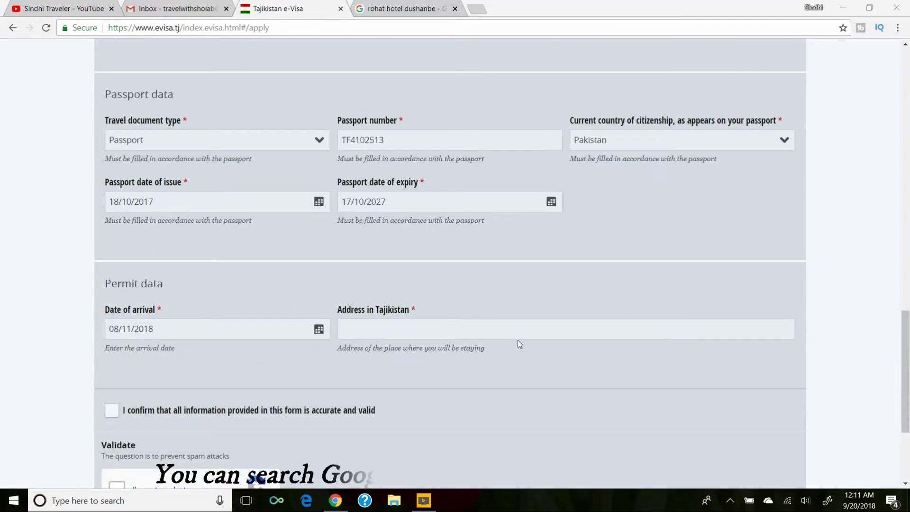
click(465, 328)
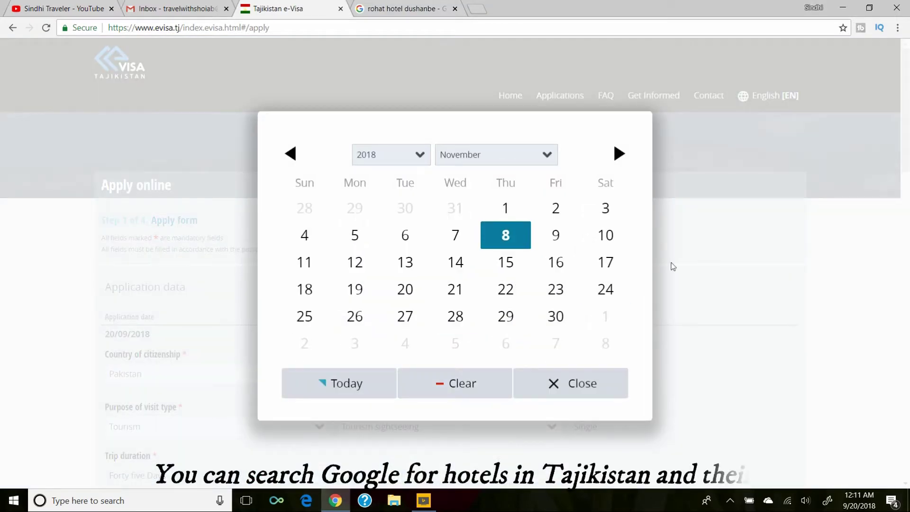
click(709, 319)
scroll(729, 404, down, 20)
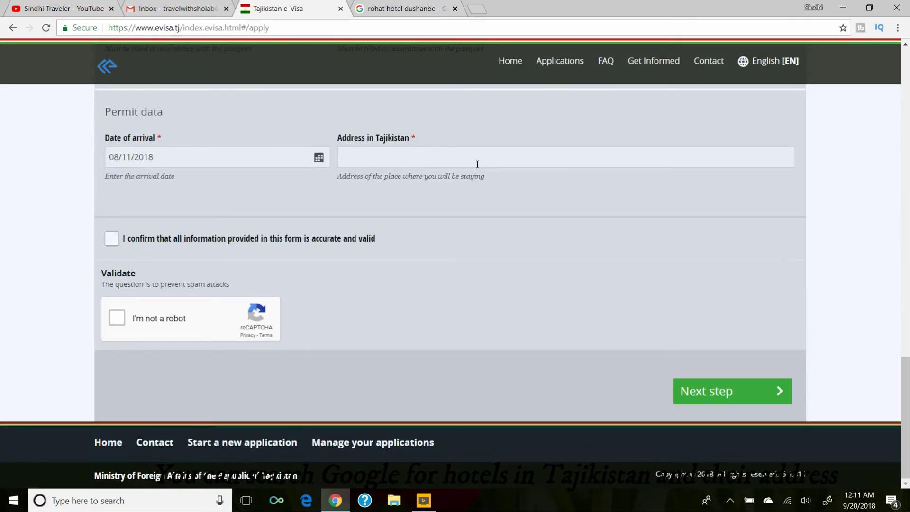
Select the Rohat hotel's address, Rudaki Avenue 24, Dushanbe, Tajikistan, in the Google results.
click(416, 4)
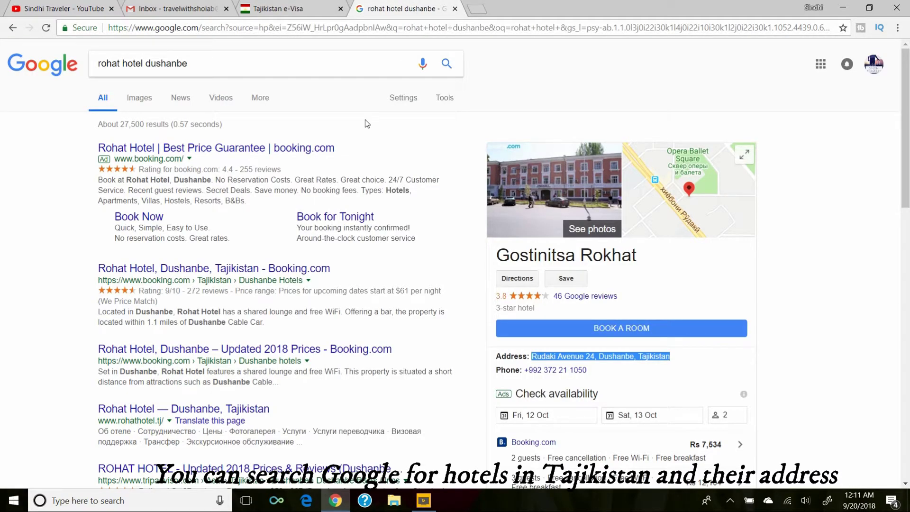
scroll(703, 317, down, 1)
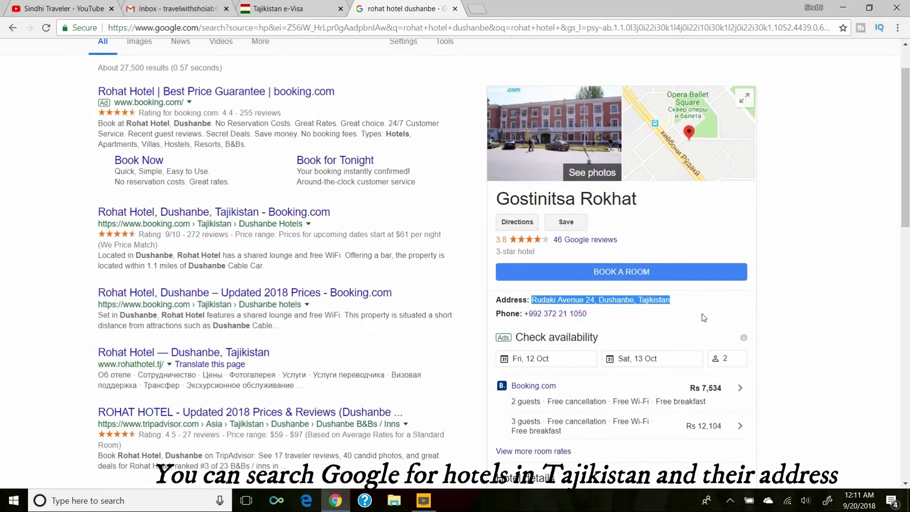
drag(678, 302, 532, 300)
key(ctrl+c)
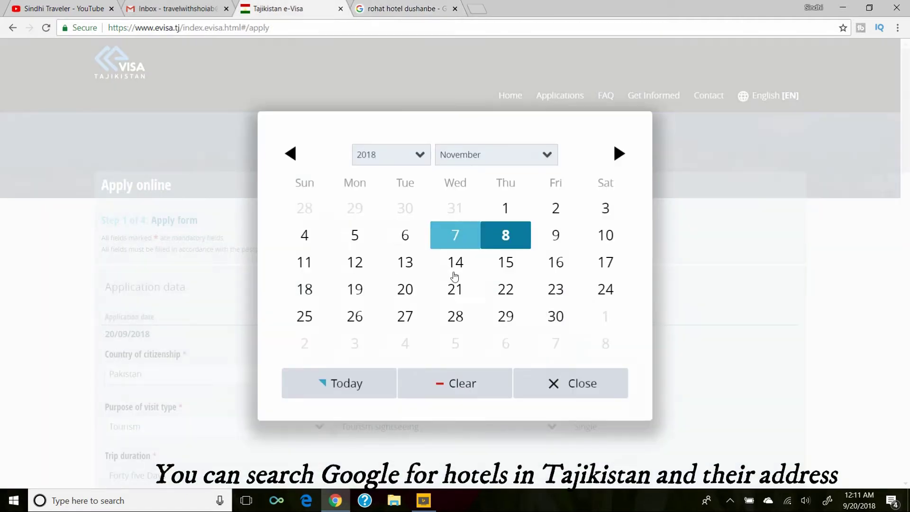
Paste 'Rudaki Avenue 24, Dushanbe, Tajikistan' into the e-Visa form's Address in Tajikistan field.
click(277, 7)
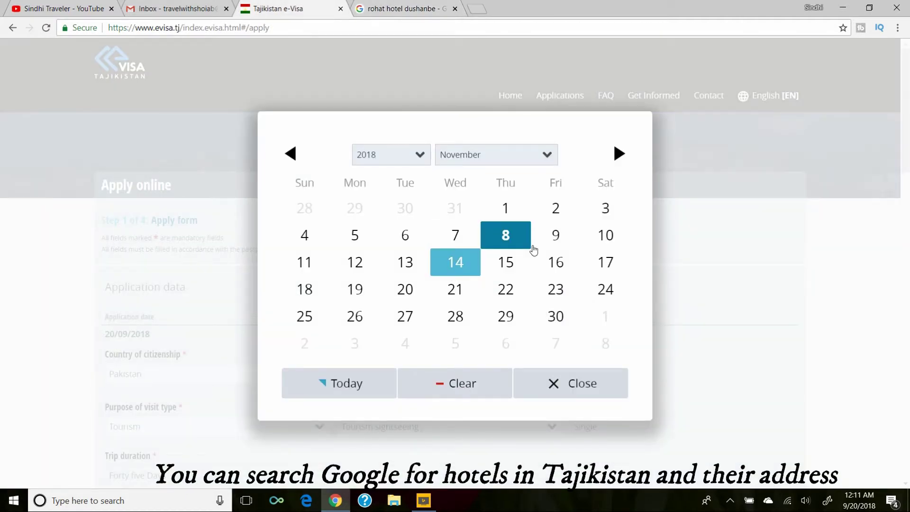
click(594, 383)
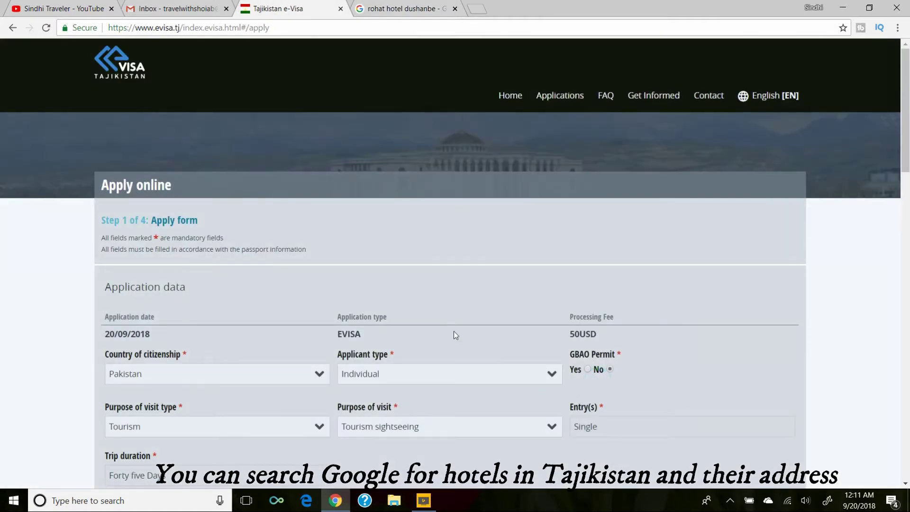
scroll(453, 331, down, 3)
scroll(454, 332, down, 10)
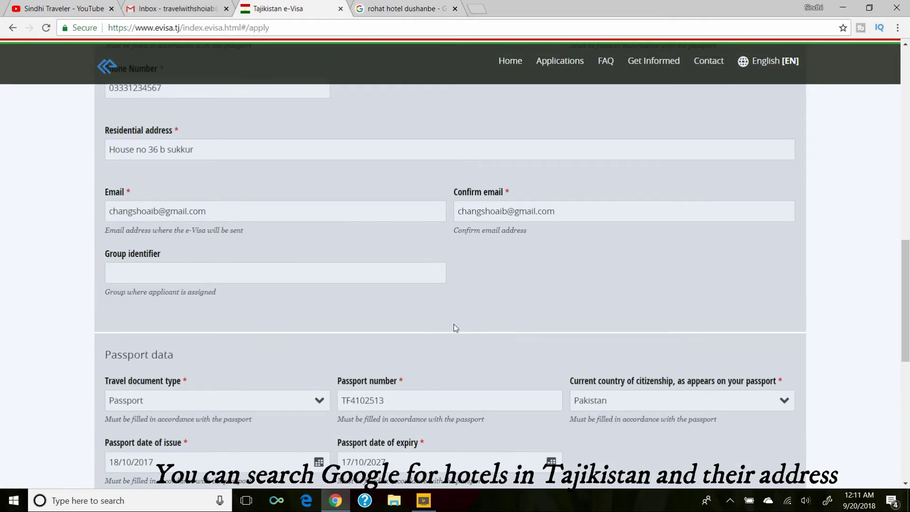
scroll(453, 323, down, 2)
scroll(453, 323, up, 2)
scroll(453, 323, down, 4)
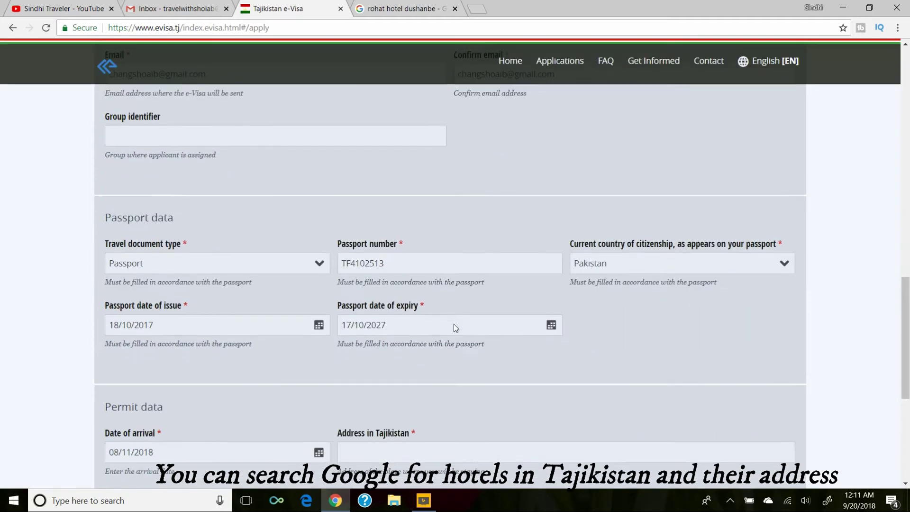
scroll(488, 349, down, 1)
click(460, 353)
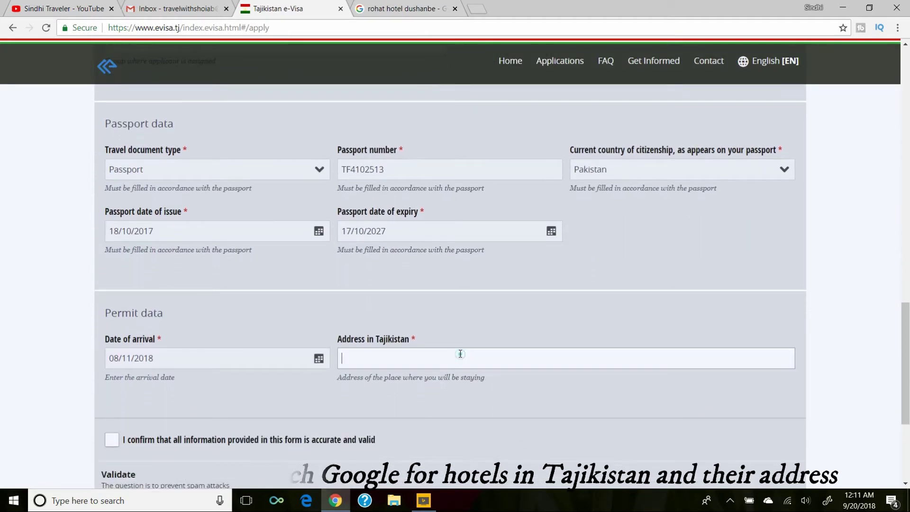
key(ctrl+v)
scroll(512, 420, down, 2)
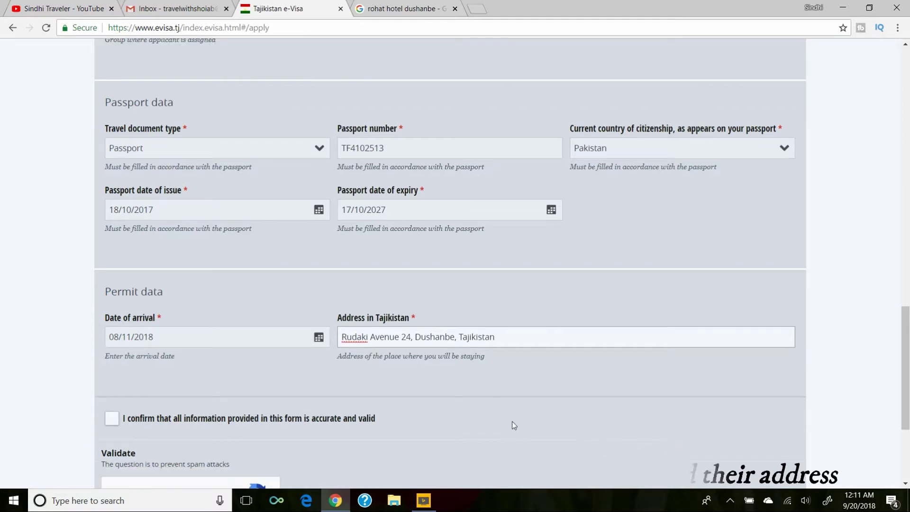
click(112, 328)
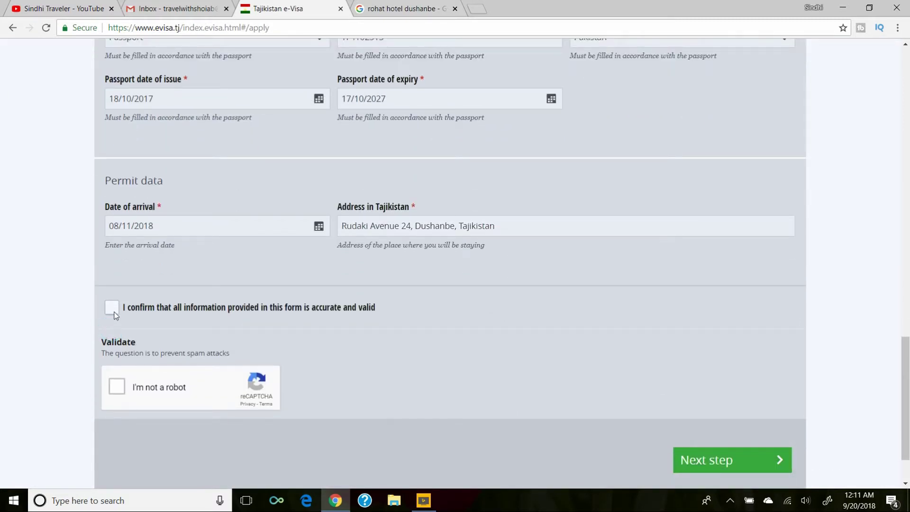
Tick the accuracy confirmation and solve the reCAPTCHA bus grid.
click(114, 312)
click(117, 385)
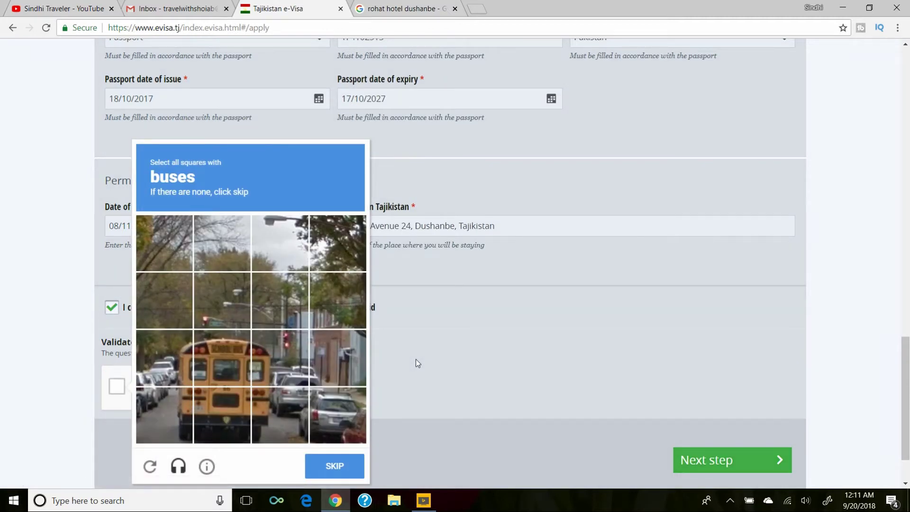
click(209, 351)
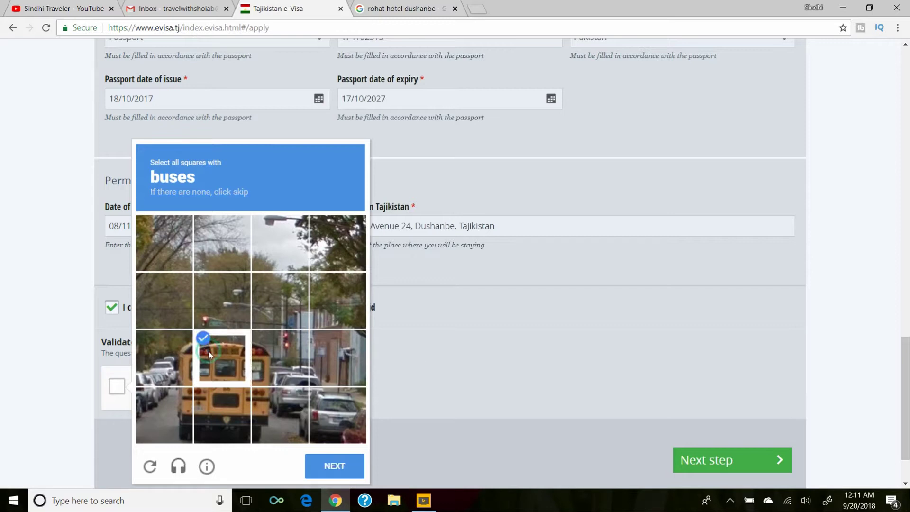
click(230, 398)
click(262, 408)
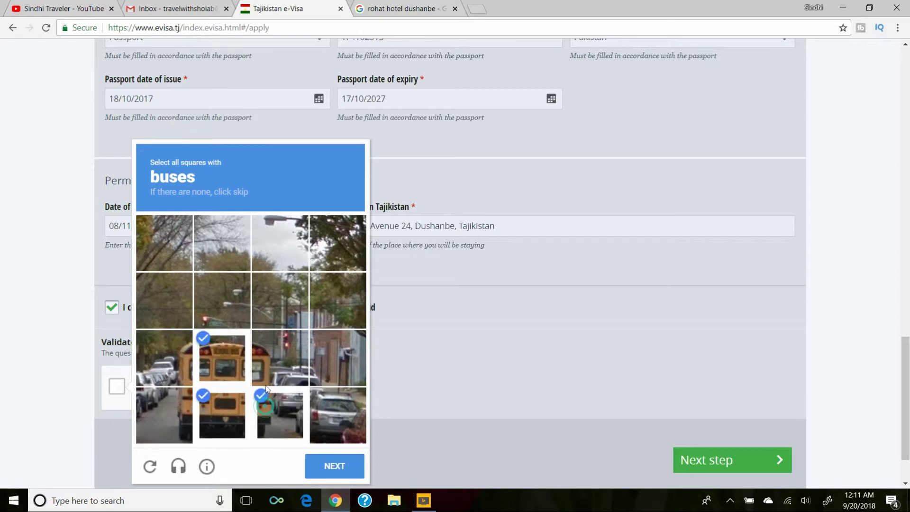
click(256, 359)
click(183, 369)
click(180, 407)
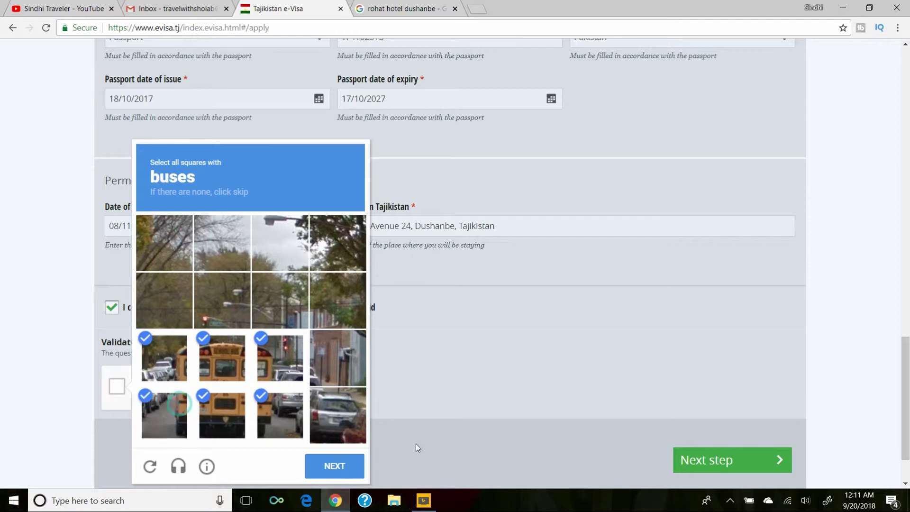
click(346, 464)
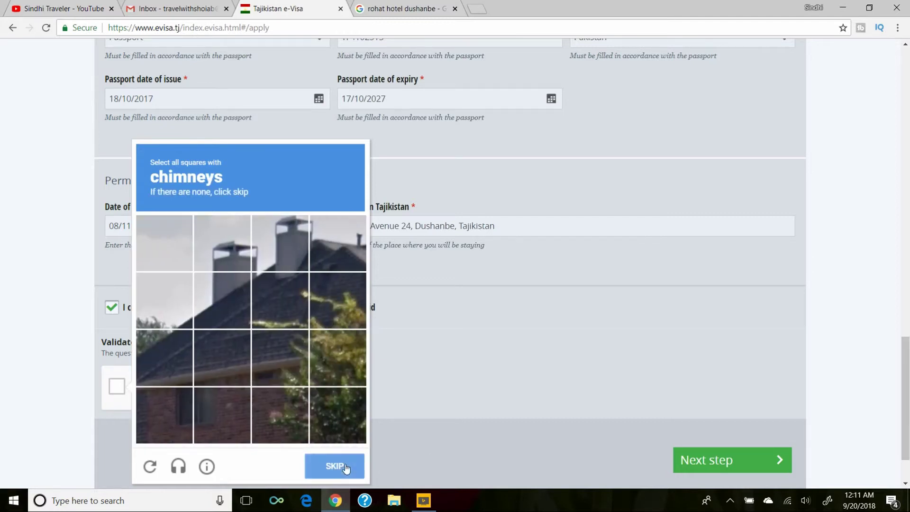
Solve the chimney grid to pass the reCAPTCHA and advance to Step 2.
click(243, 265)
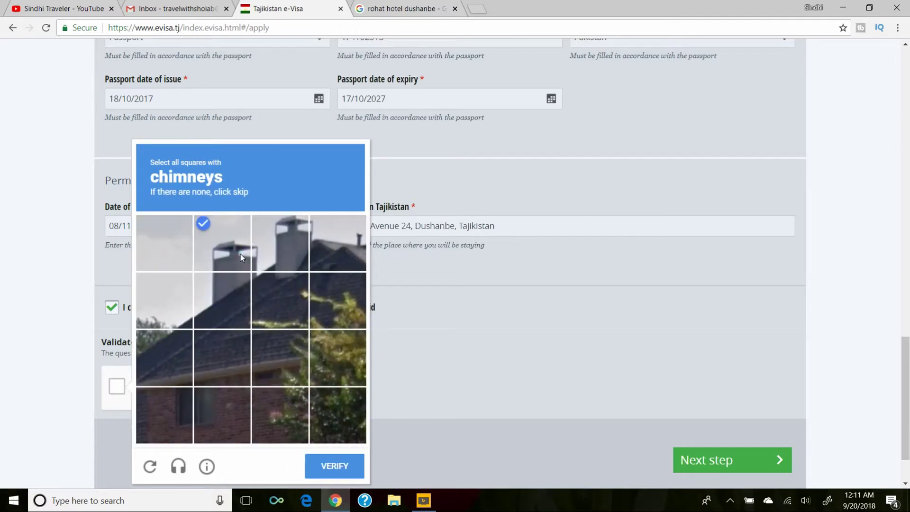
click(278, 241)
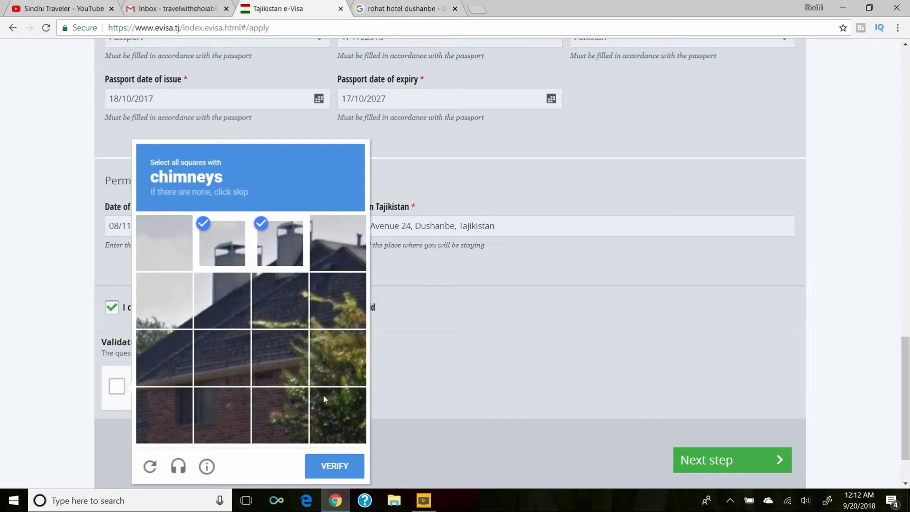
click(328, 463)
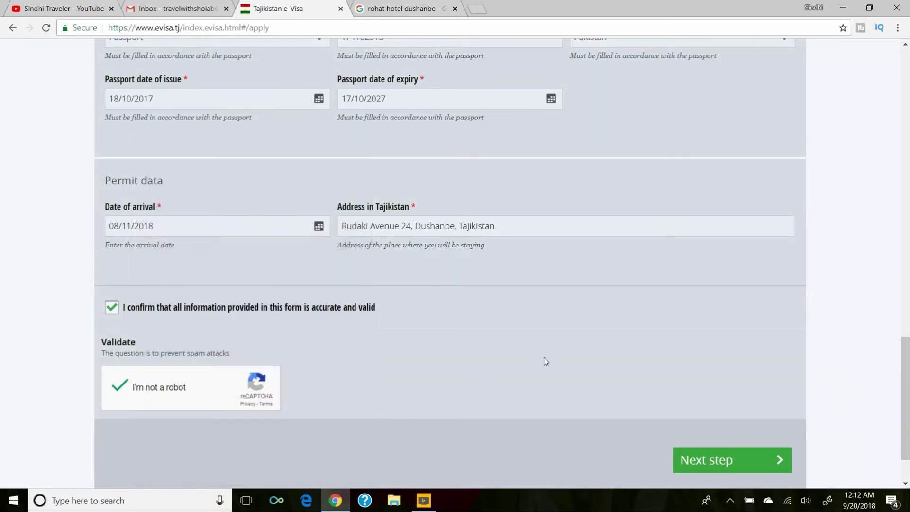
click(716, 458)
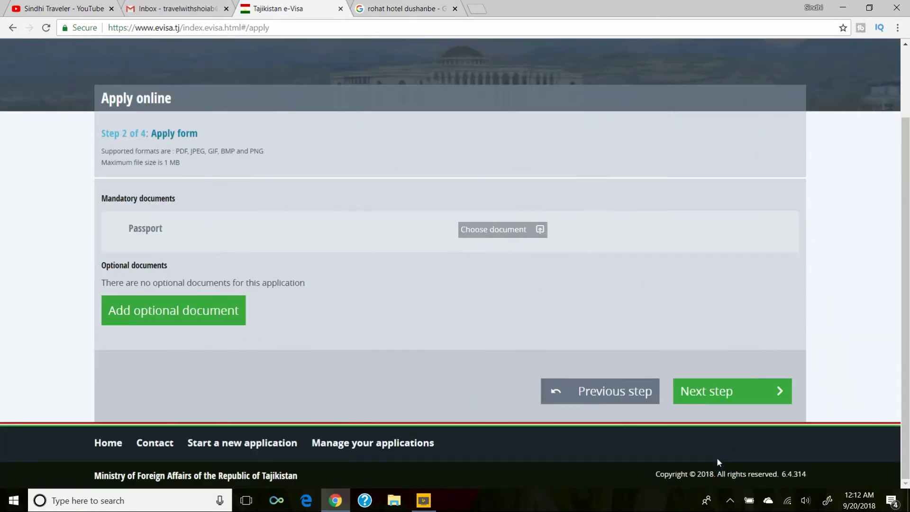
Upload the passport image file as the Passport document on the Step 2 page.
scroll(717, 456, up, 1)
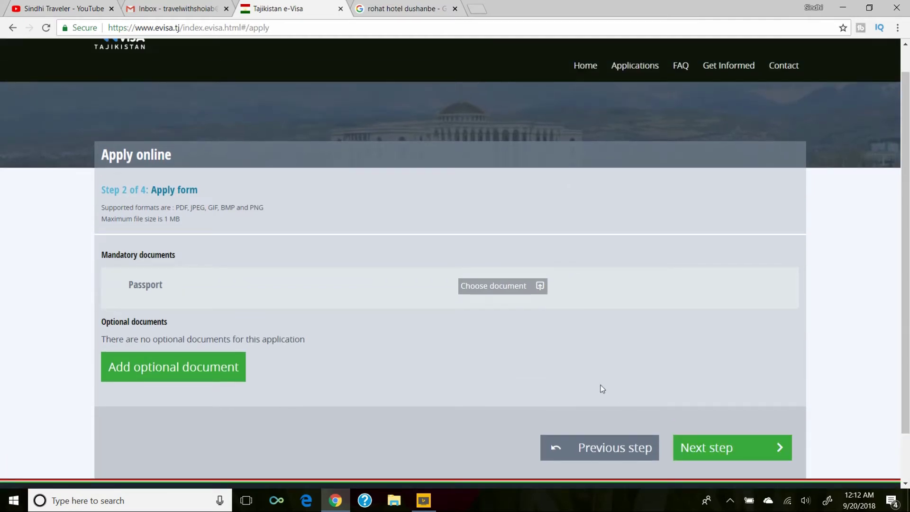
click(481, 287)
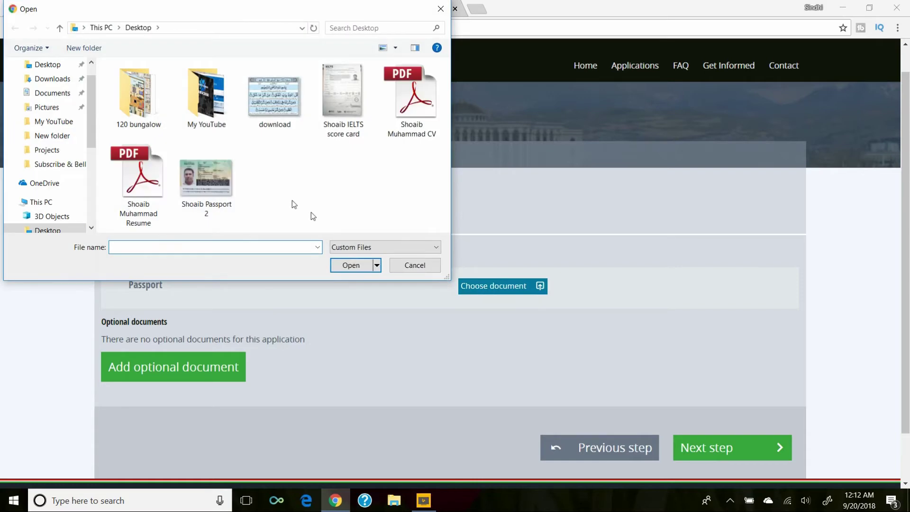
double_click(204, 180)
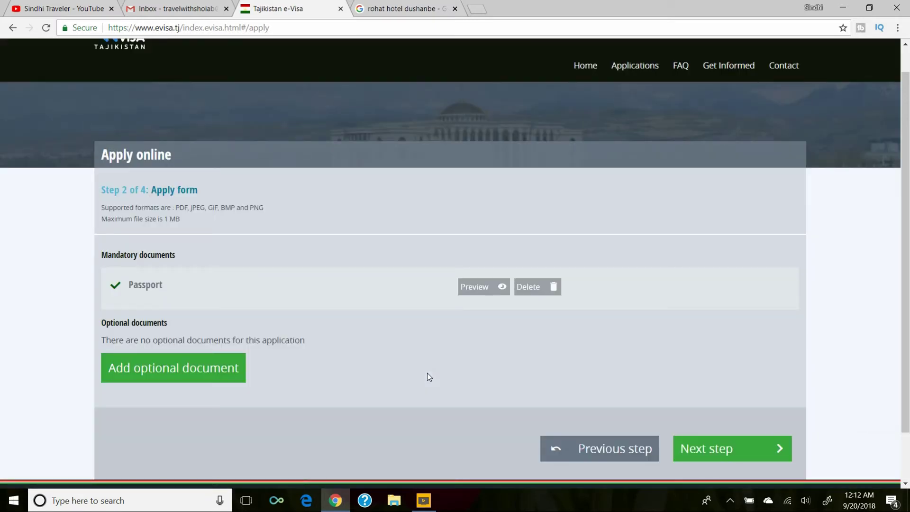
scroll(427, 370, down, 1)
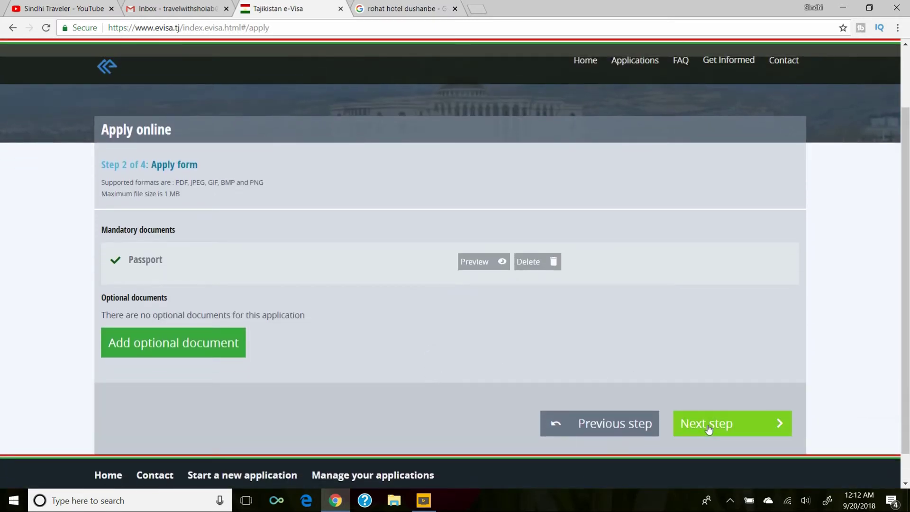
Go to Step 3 and review the application, applicant, passport and permit summary.
click(713, 428)
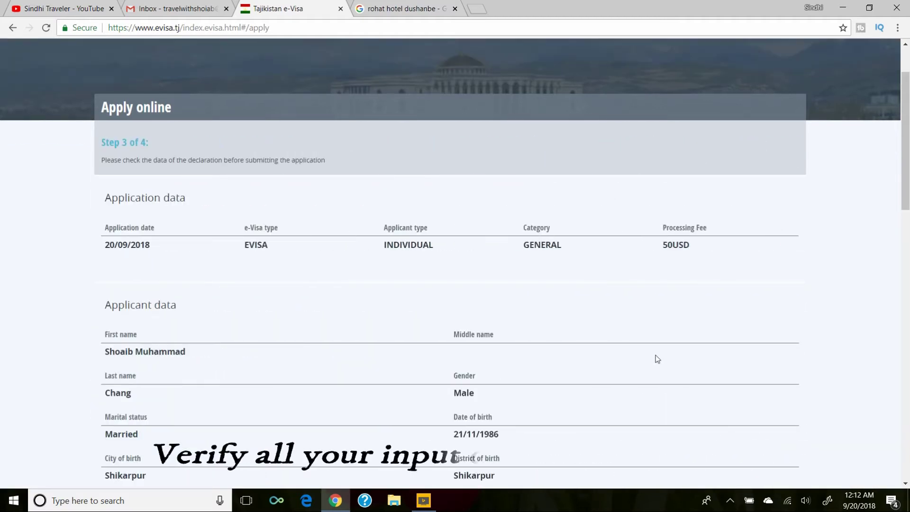
scroll(619, 325, down, 3)
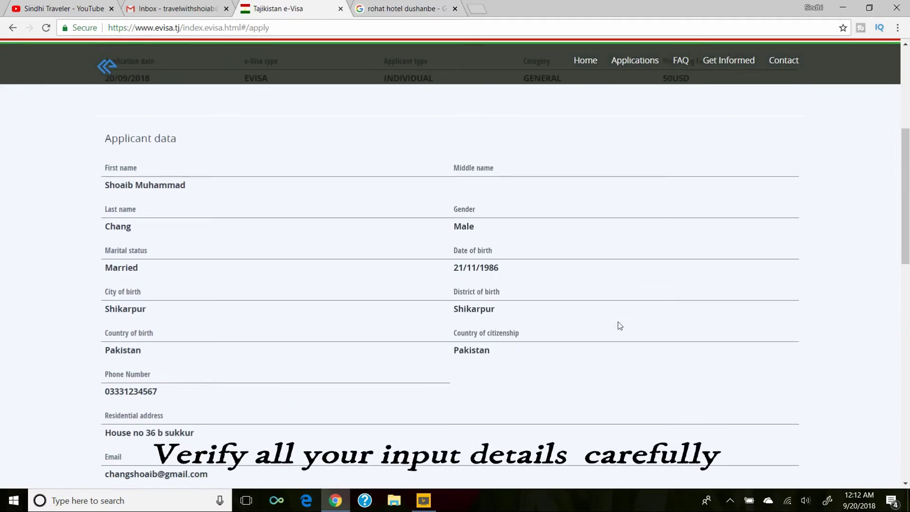
scroll(620, 325, down, 2)
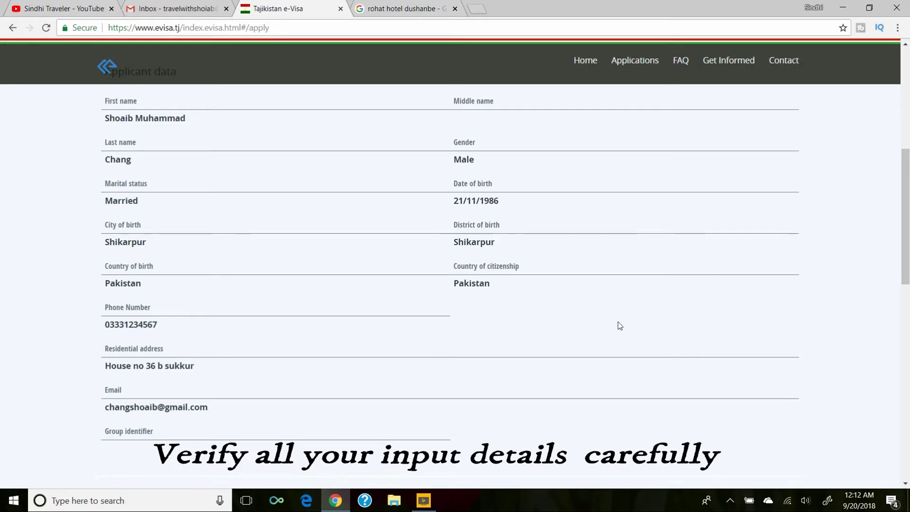
scroll(619, 326, down, 6)
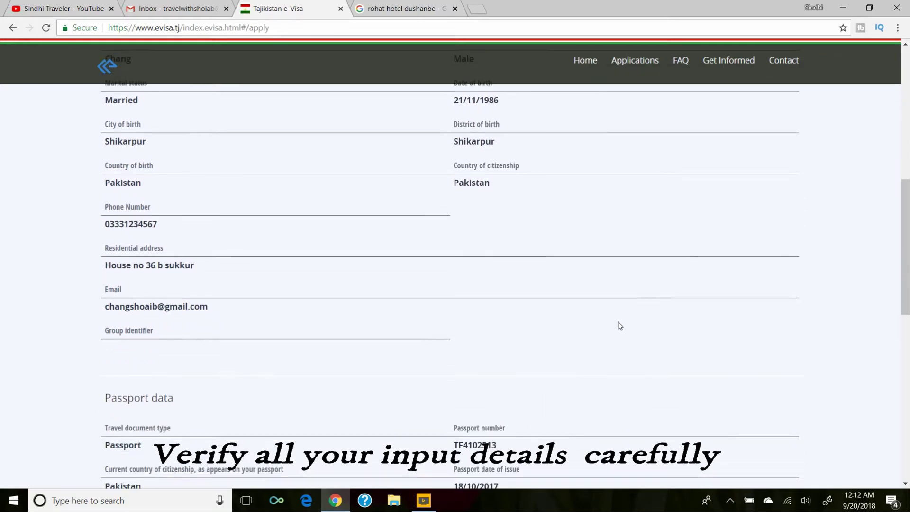
scroll(620, 326, down, 6)
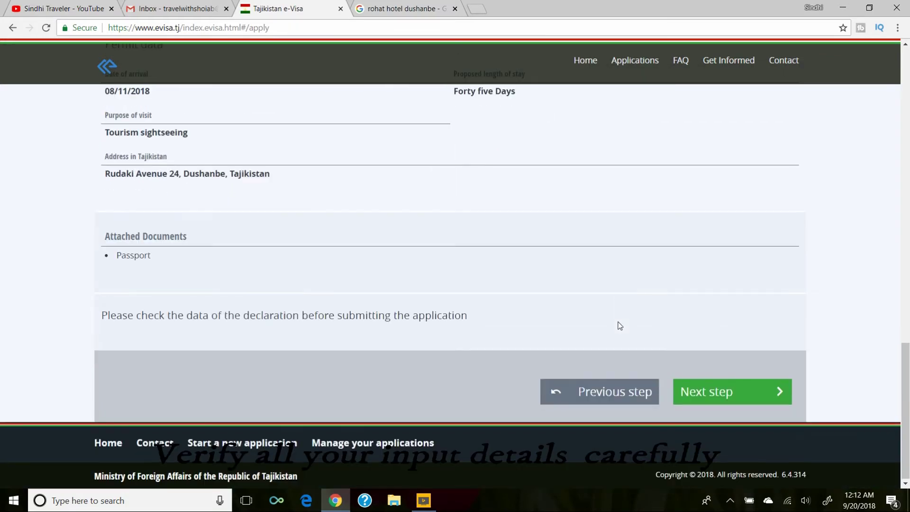
scroll(620, 325, up, 2)
scroll(620, 325, down, 2)
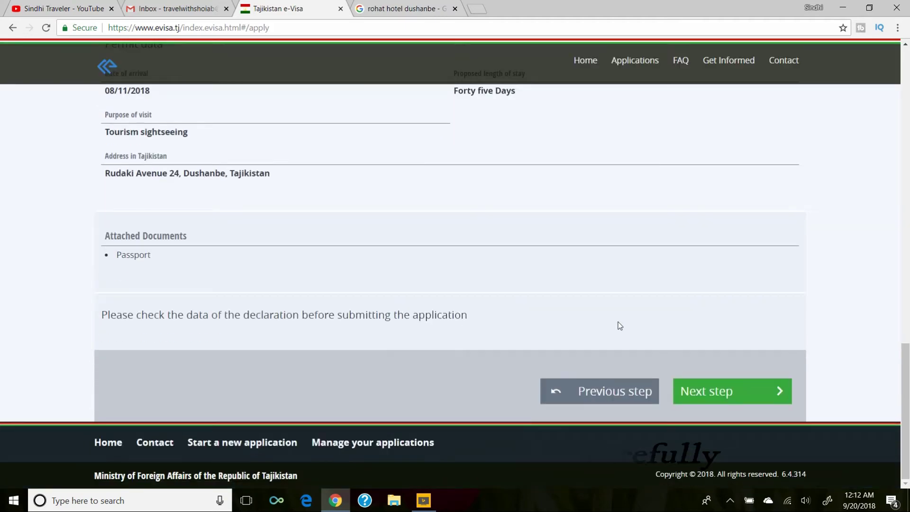
Submit the reviewed application to reach the Step 4 payment page.
click(740, 393)
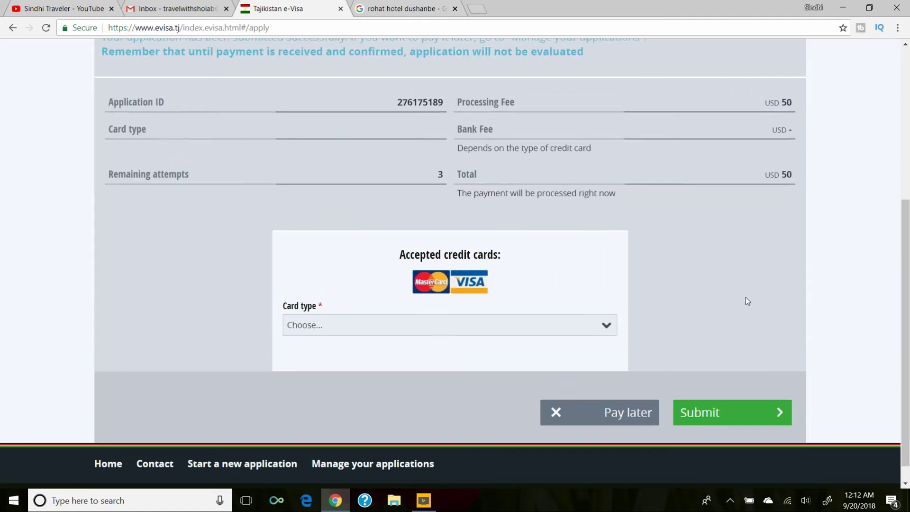
scroll(745, 299, down, 2)
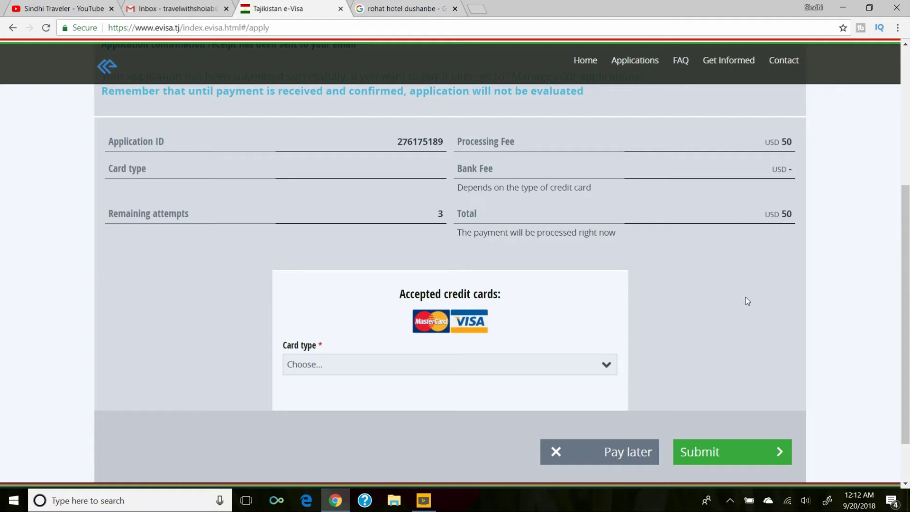
scroll(746, 297, down, 1)
scroll(746, 297, up, 2)
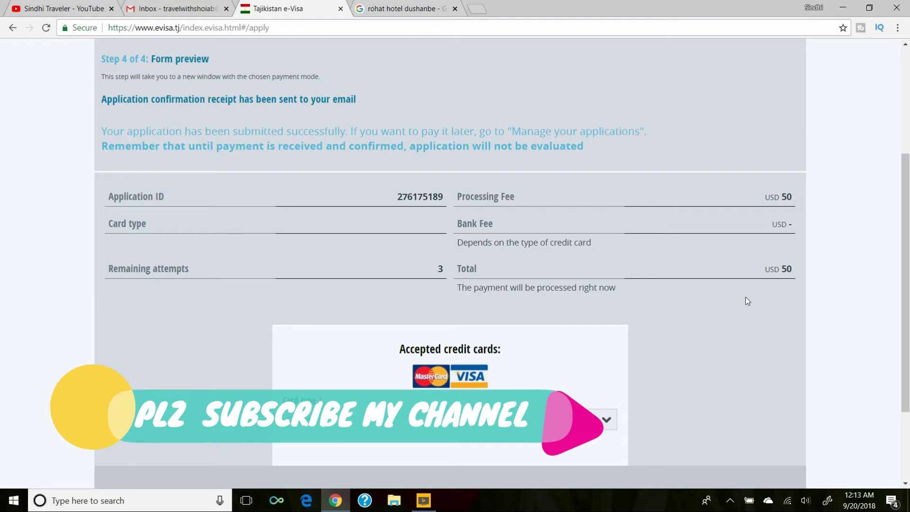
scroll(745, 296, down, 3)
Choose Visa as the card type, bringing the total to USD 51.25.
click(607, 304)
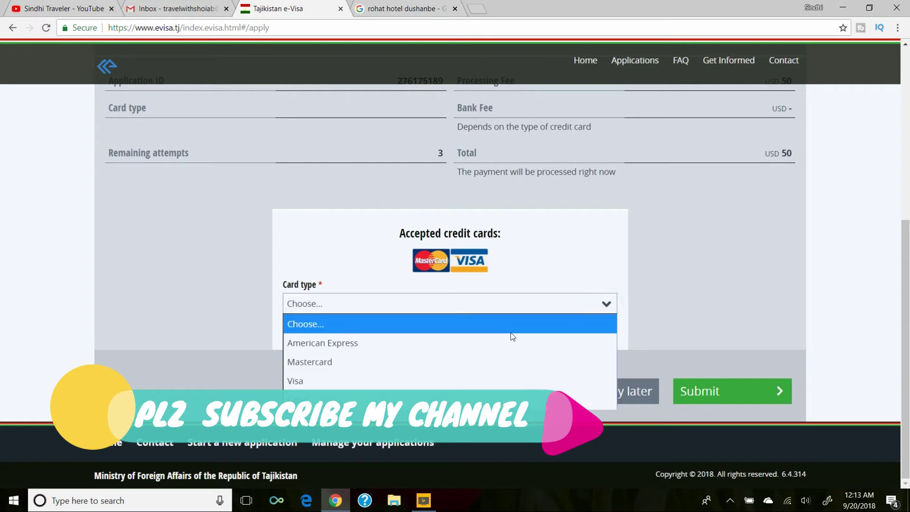
click(320, 382)
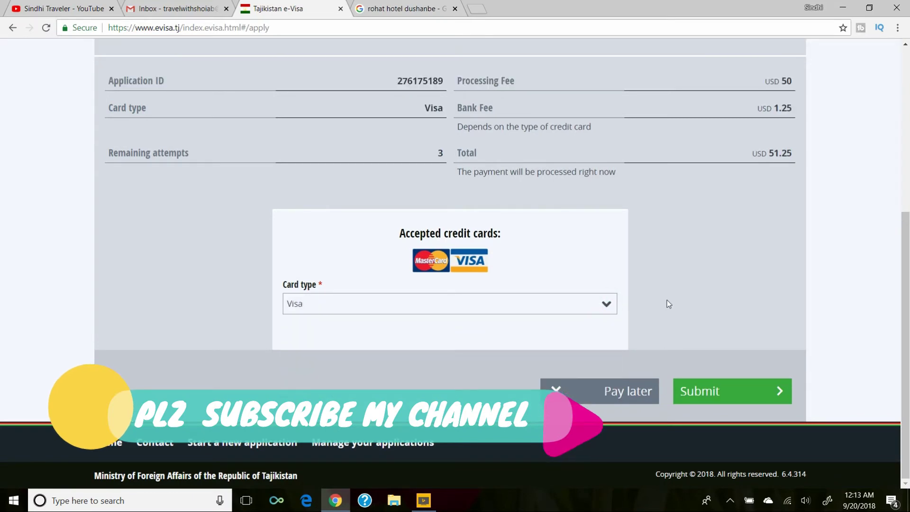
click(728, 391)
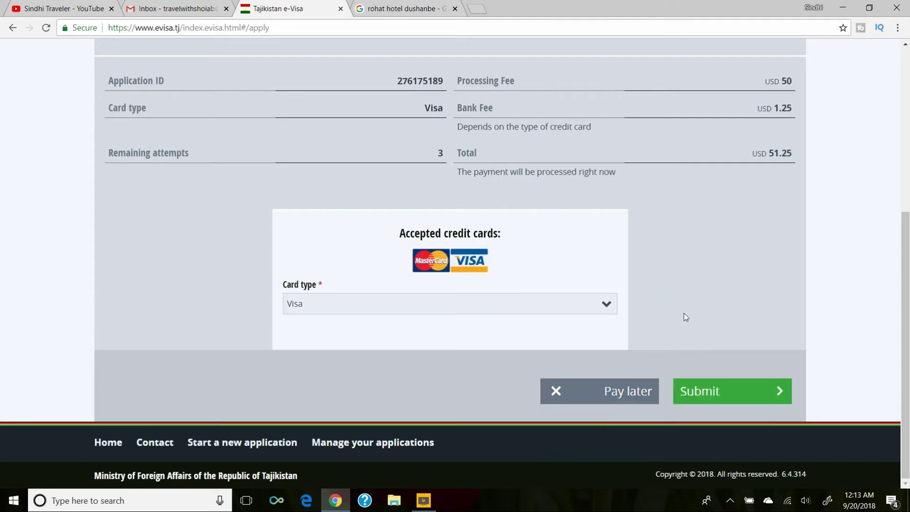
Open the Kazkommertsbank epay card form for the 50 USD order, leaving card fields empty.
click(707, 392)
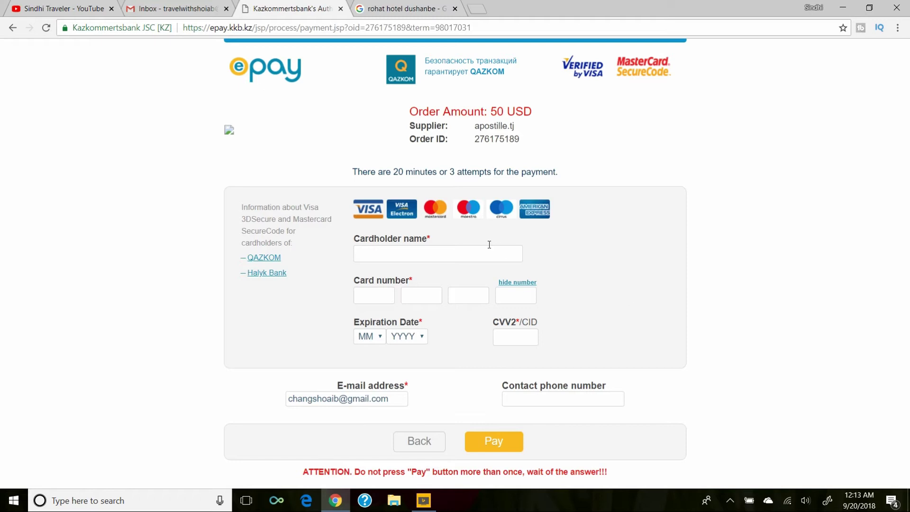
click(414, 252)
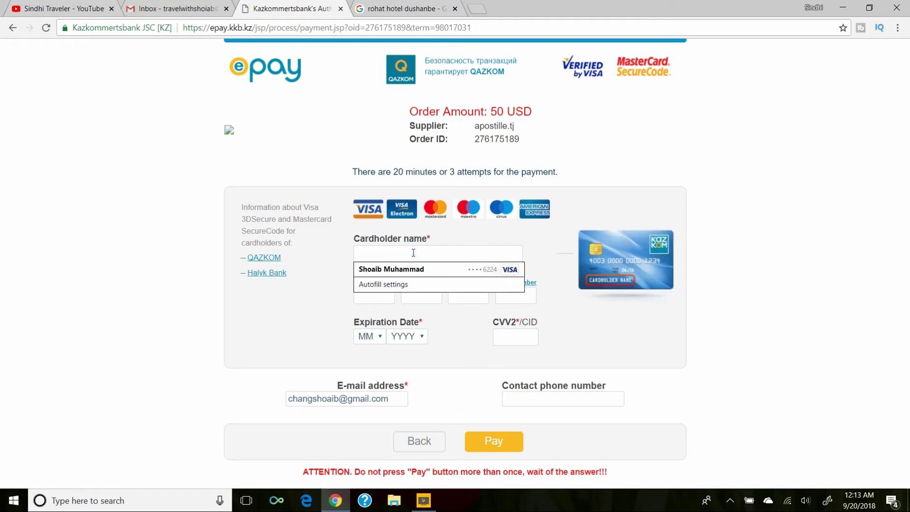
click(585, 200)
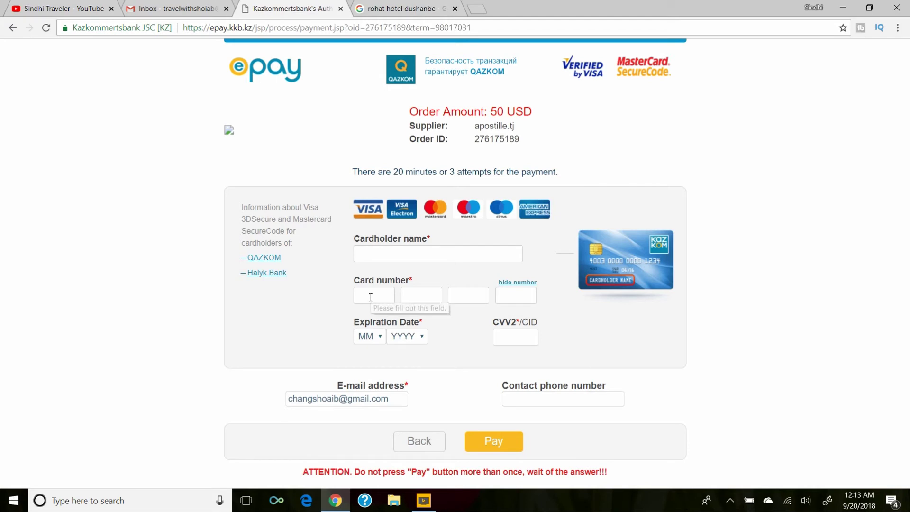
click(372, 299)
click(592, 187)
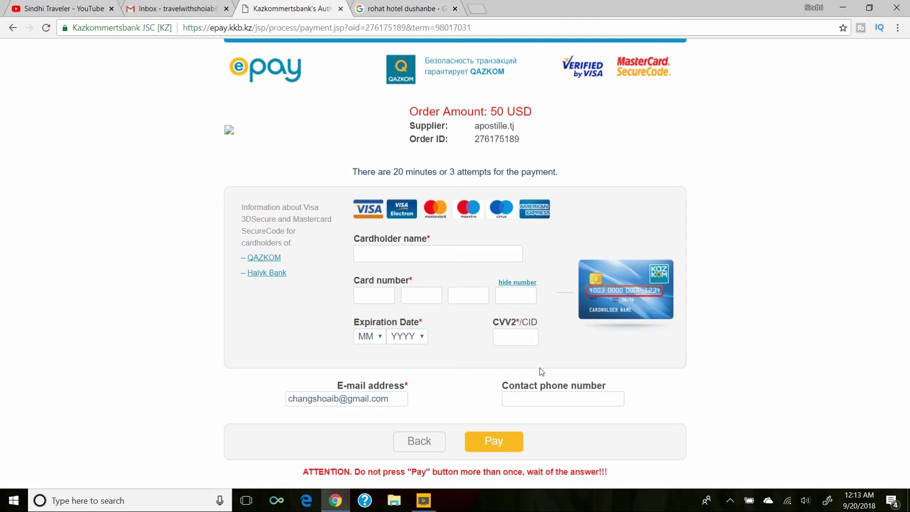
click(616, 360)
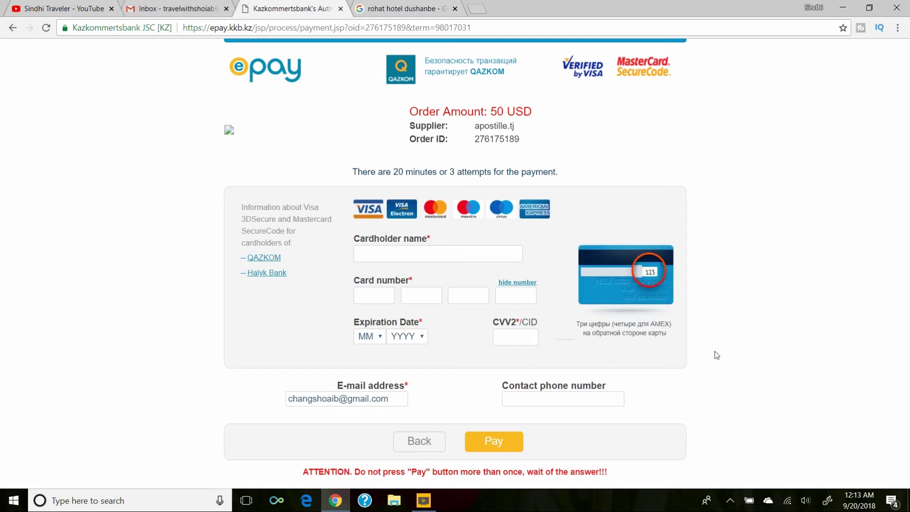